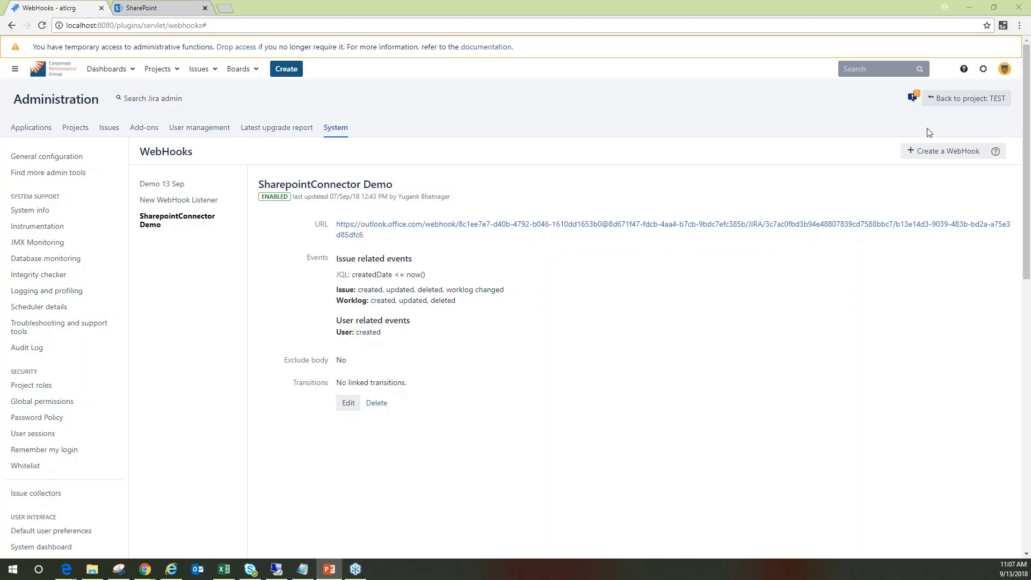
- Start a new Jira webhook listener, leaving its default name and example URL
left_click(933, 158)
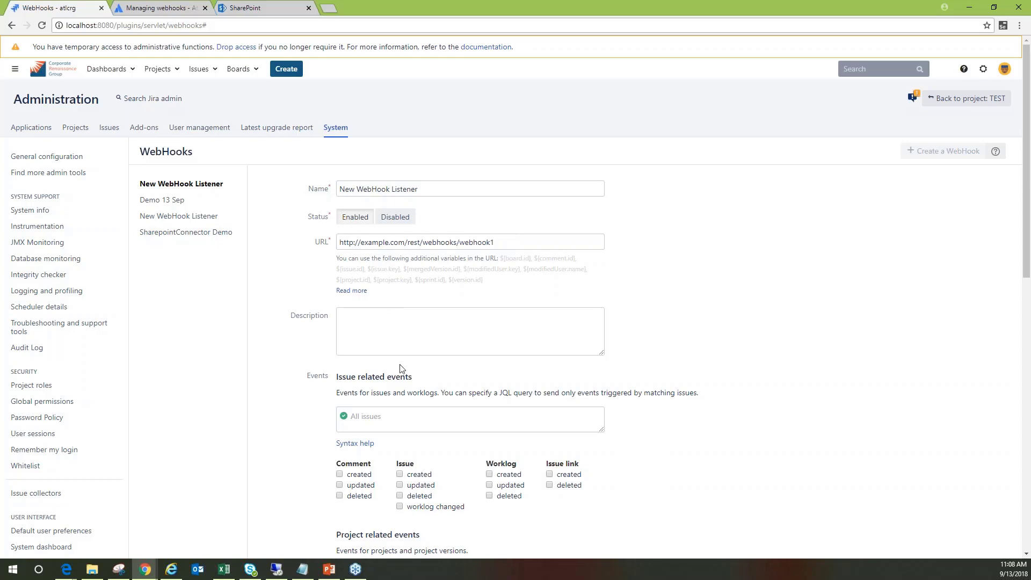
scroll(399, 417, "down", 1)
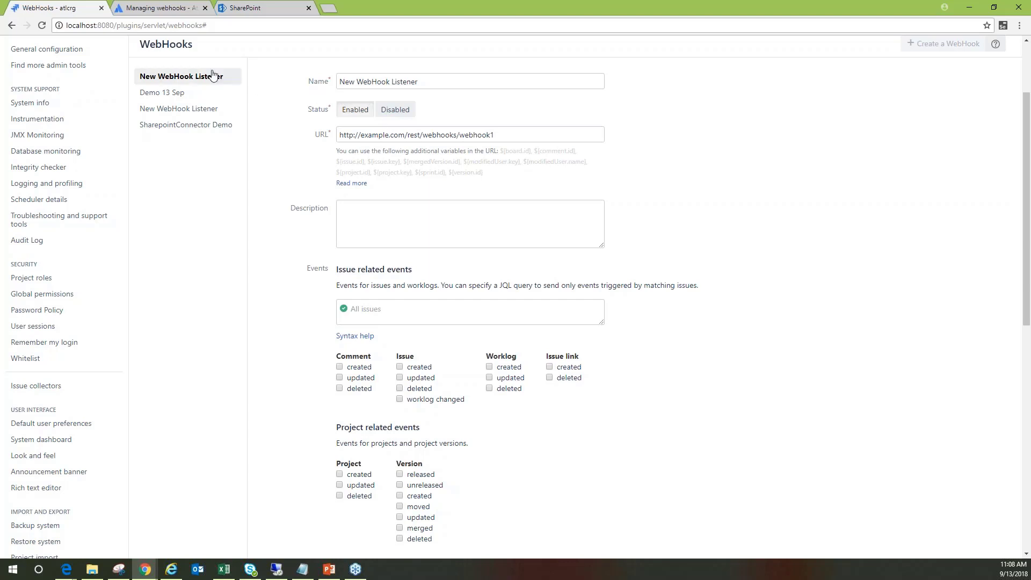
- Create a private SharePoint team site 'Demo Webinar Sep 13 JIRA', reusing the name as description
left_click(259, 8)
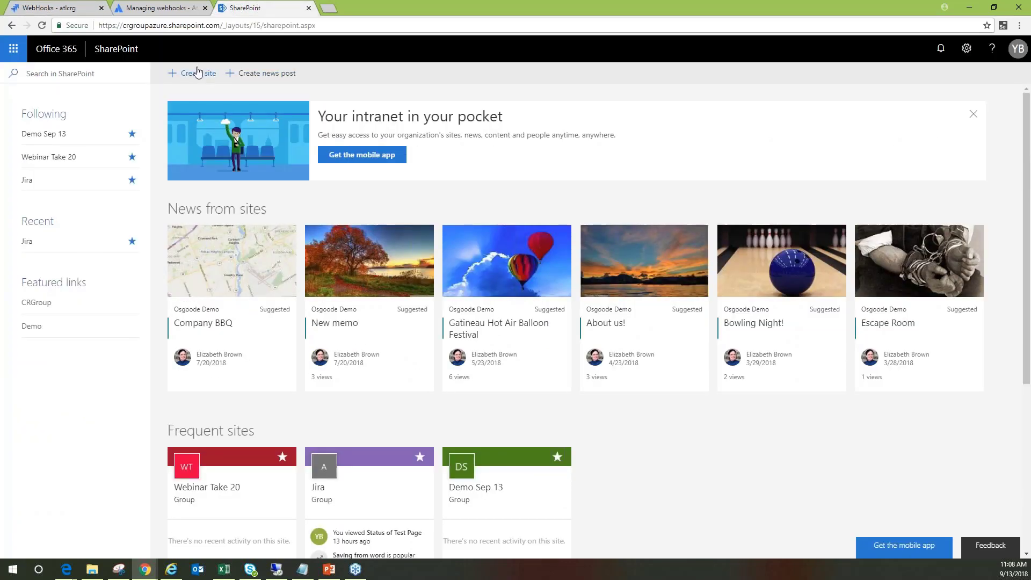
left_click(198, 75)
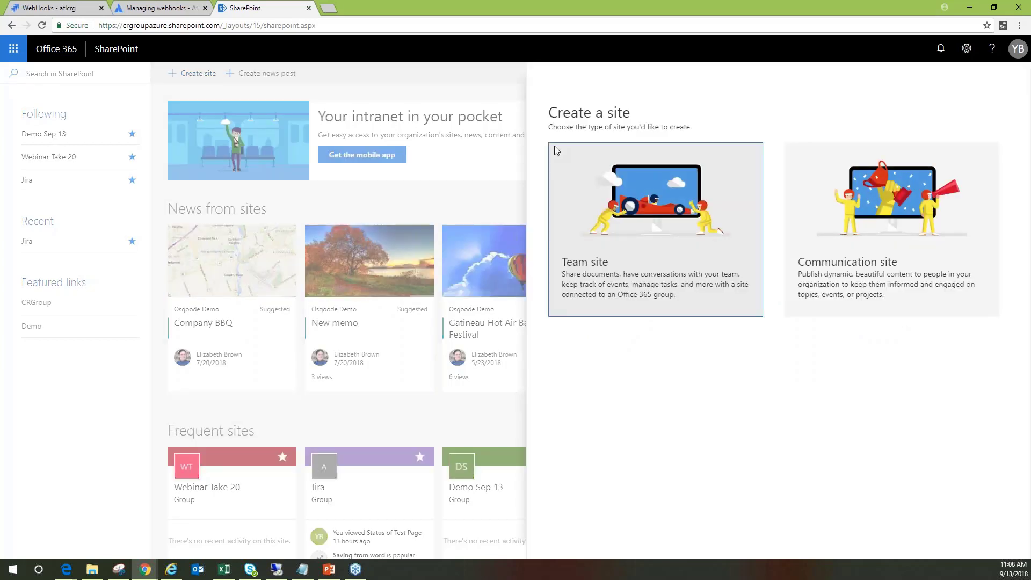
left_click(597, 264)
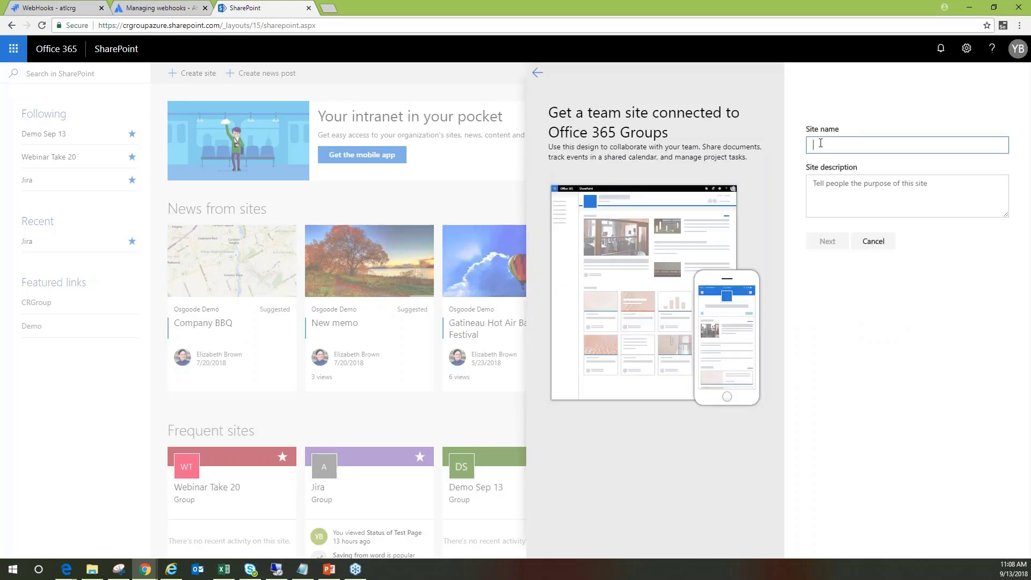
type("Demo")
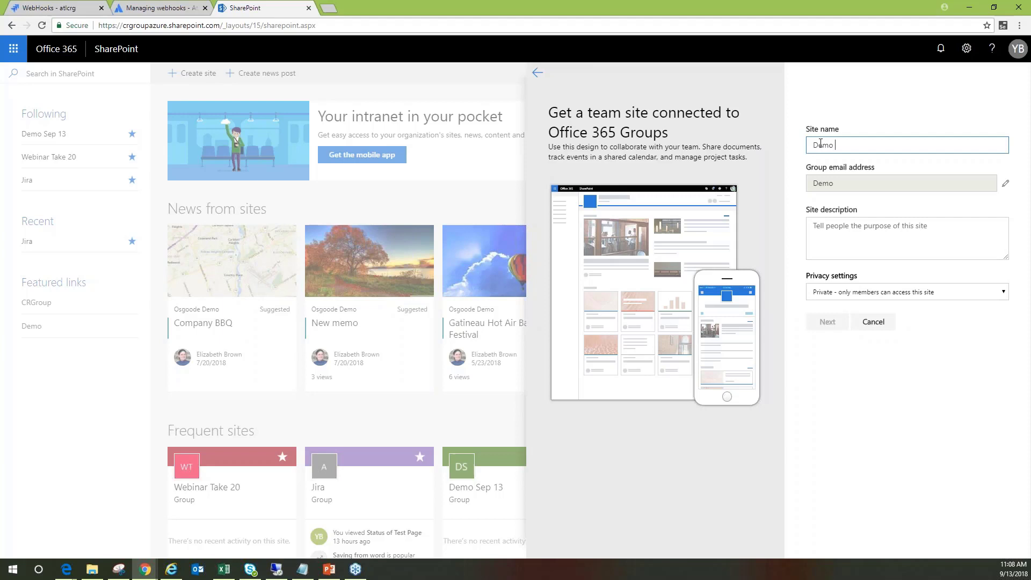
type(" Webin")
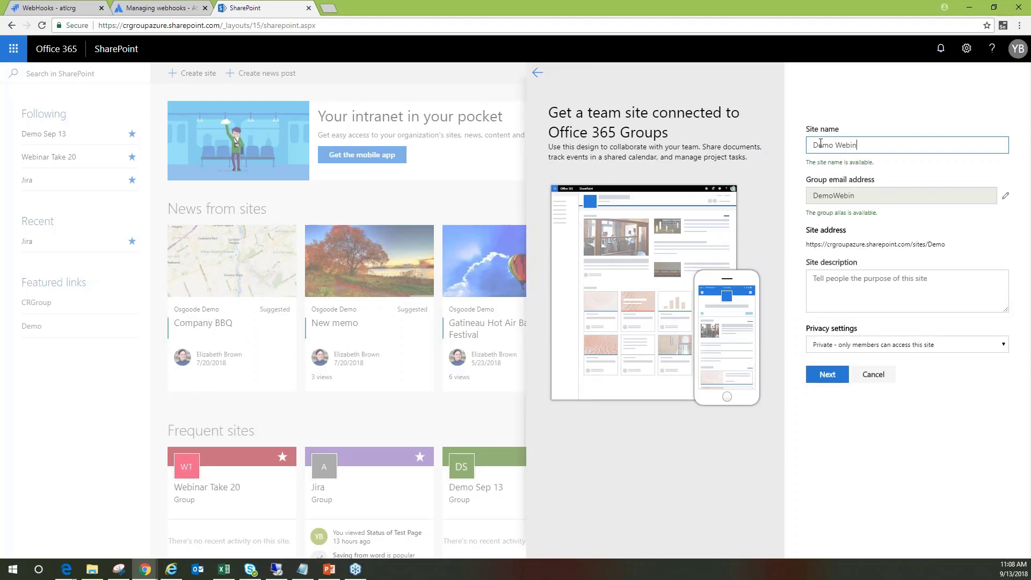
type("ar Sep")
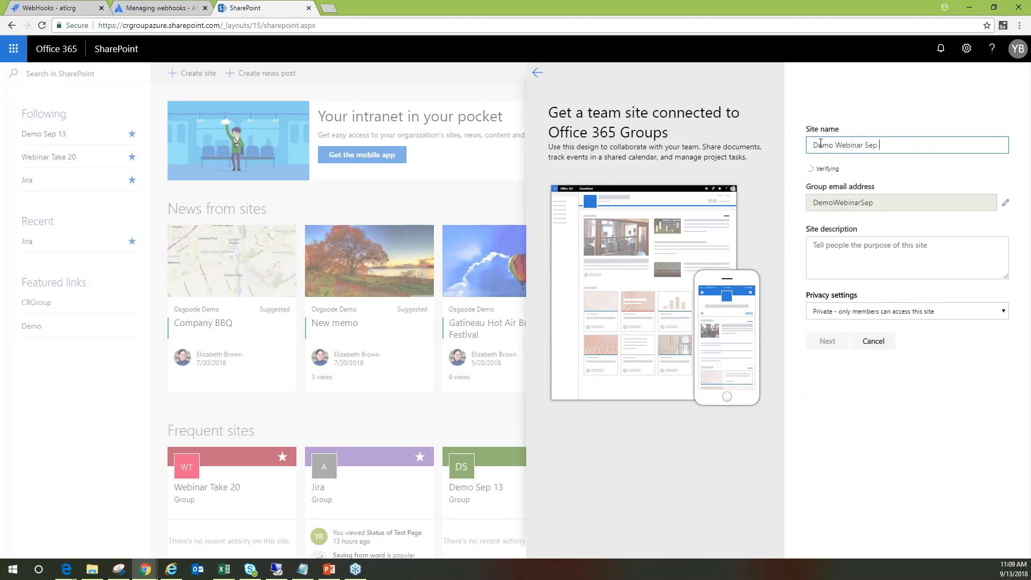
type(" 13 ")
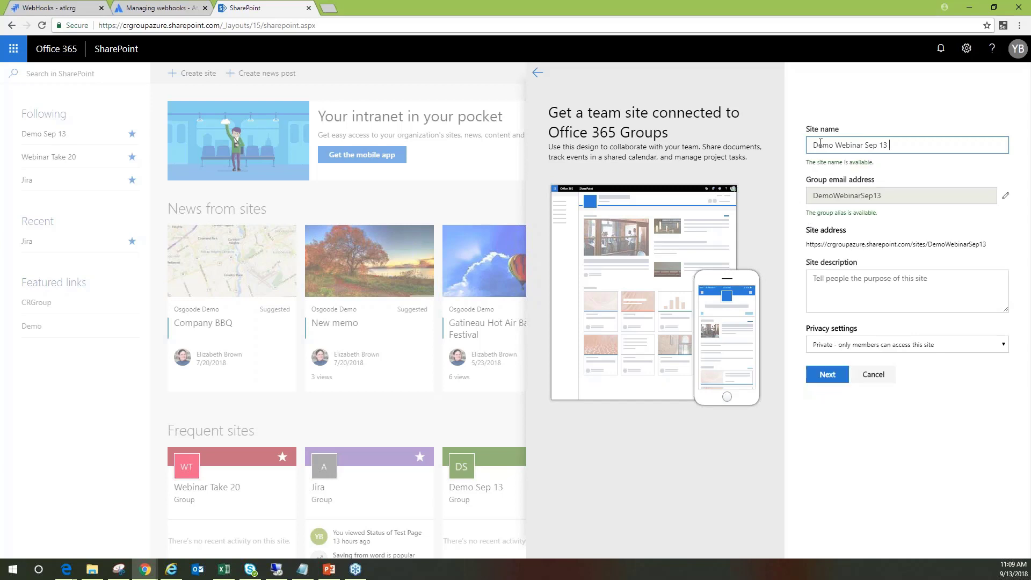
type("JIRA")
triple_click(820, 144)
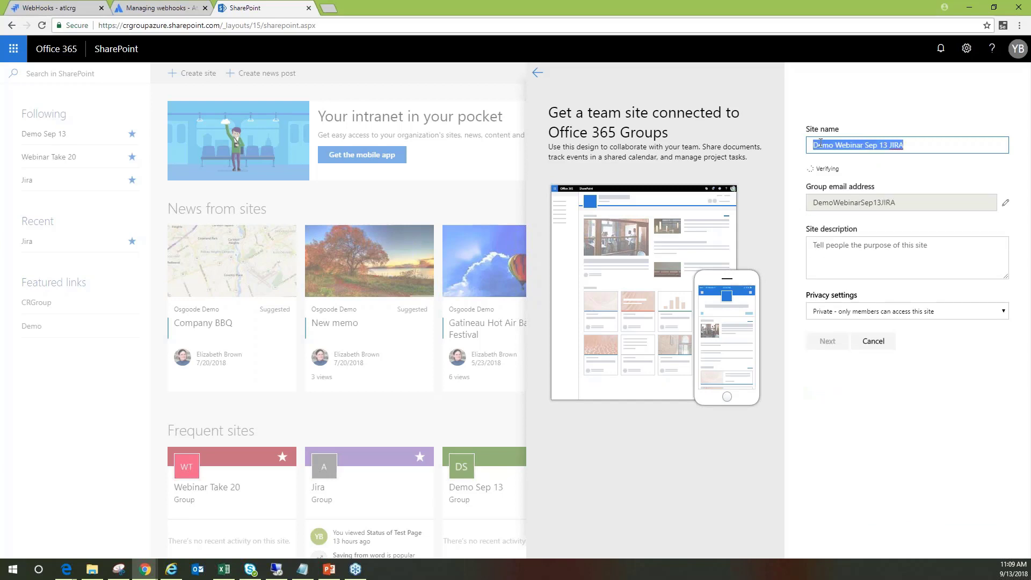
key("ctrl+c")
left_click(897, 289)
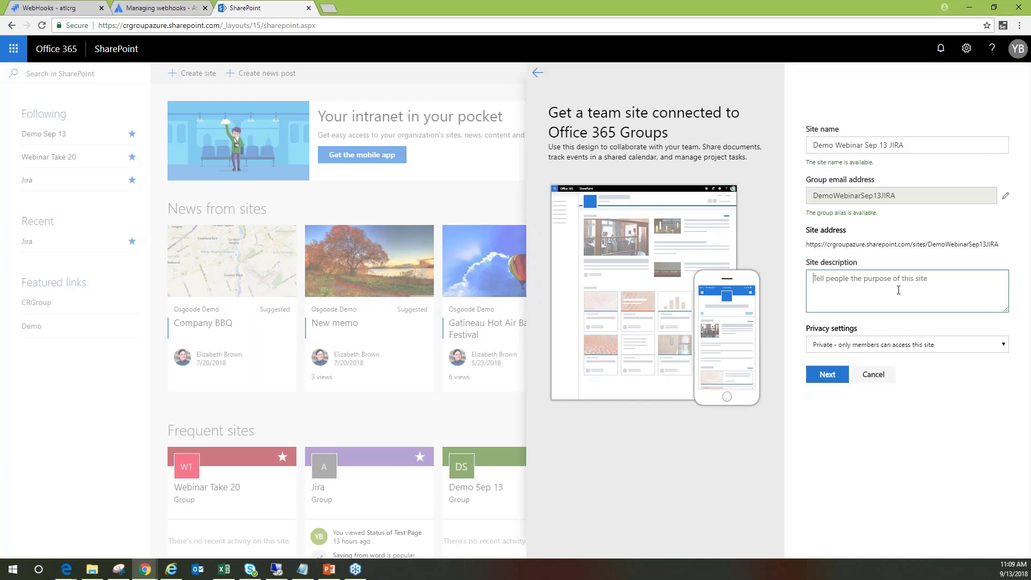
key("ctrl+v")
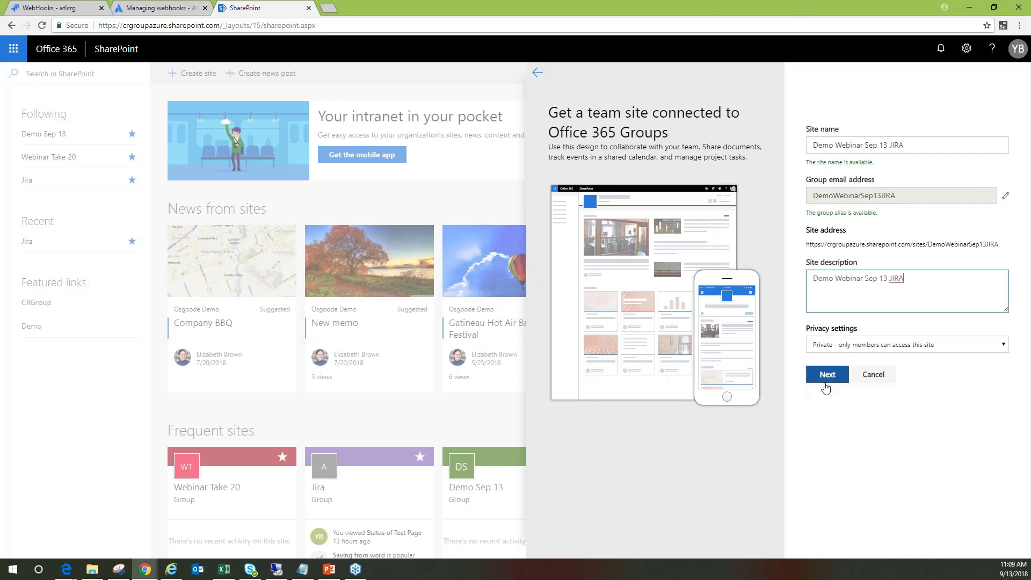
left_click(827, 375)
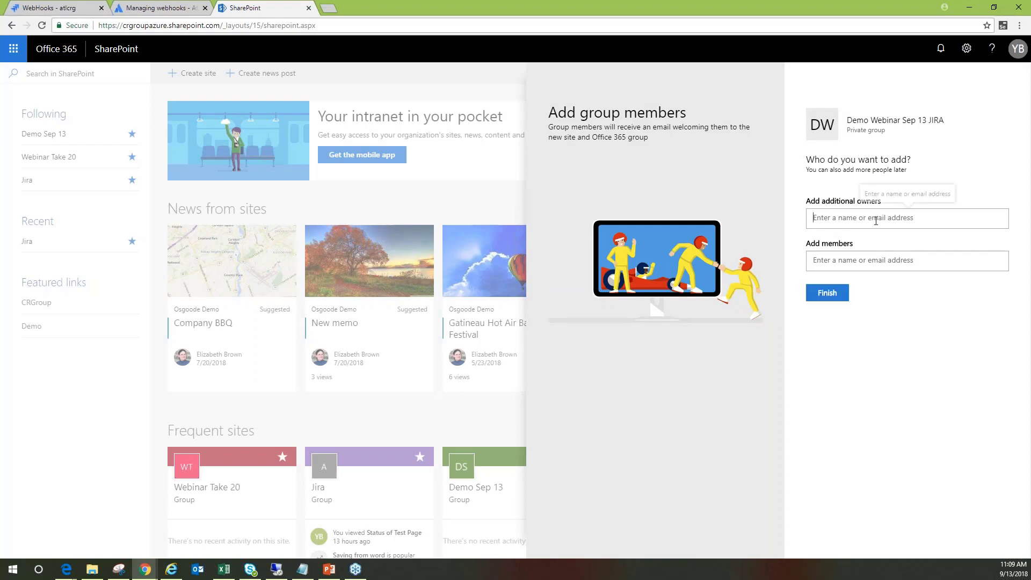
left_click(839, 295)
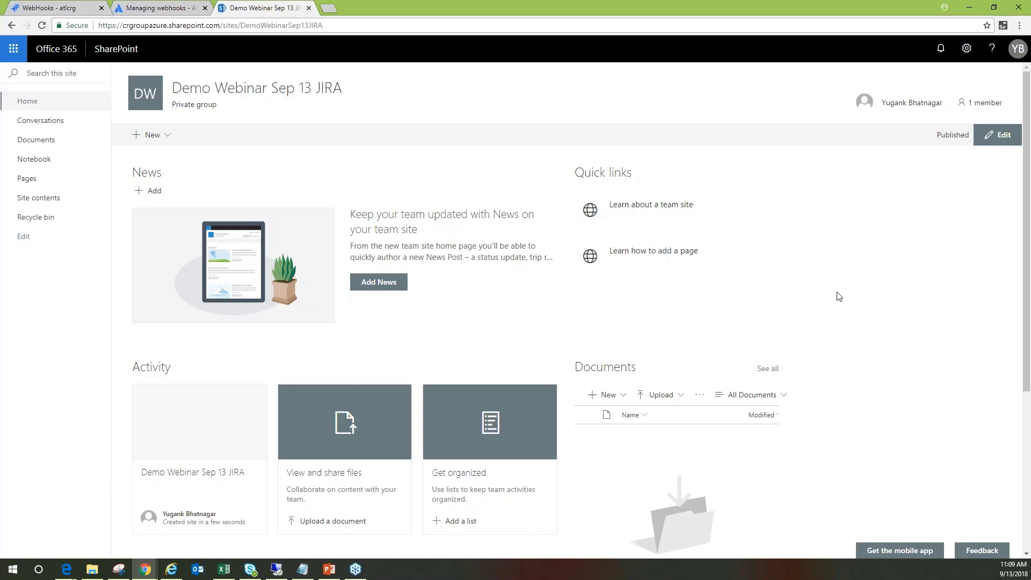
- Add a page titled 'Webinar Demo Sep 13 JIRA' and bring up its web part picker
left_click(165, 143)
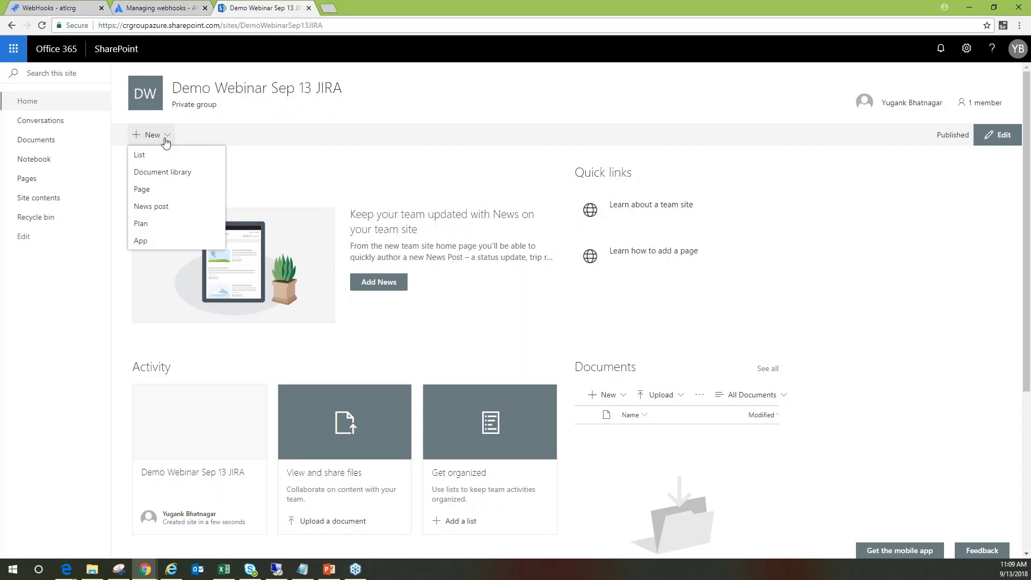
left_click(157, 197)
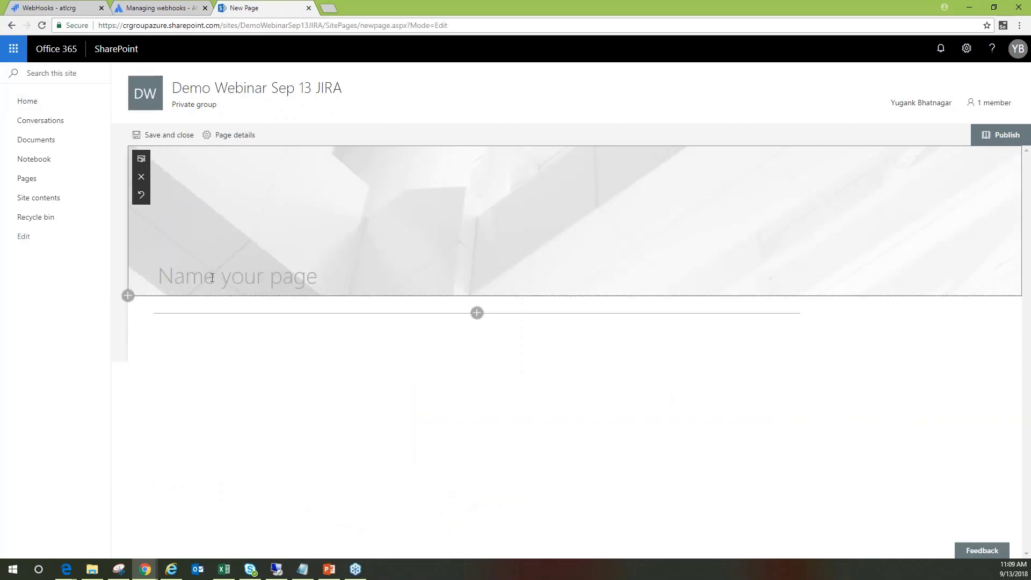
type("Webinar ")
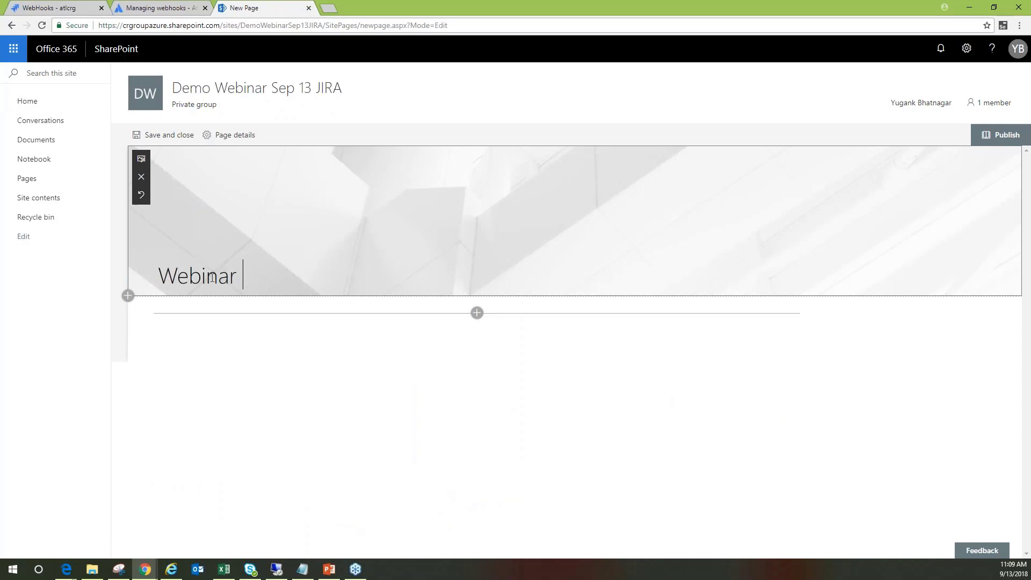
type("Demo ")
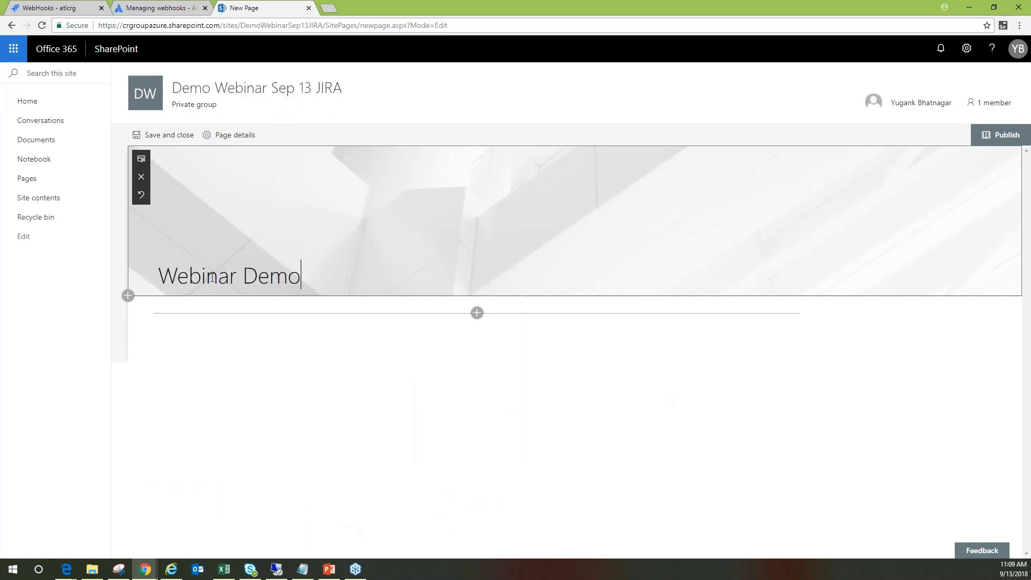
type("Sep 13")
type(" JIRA")
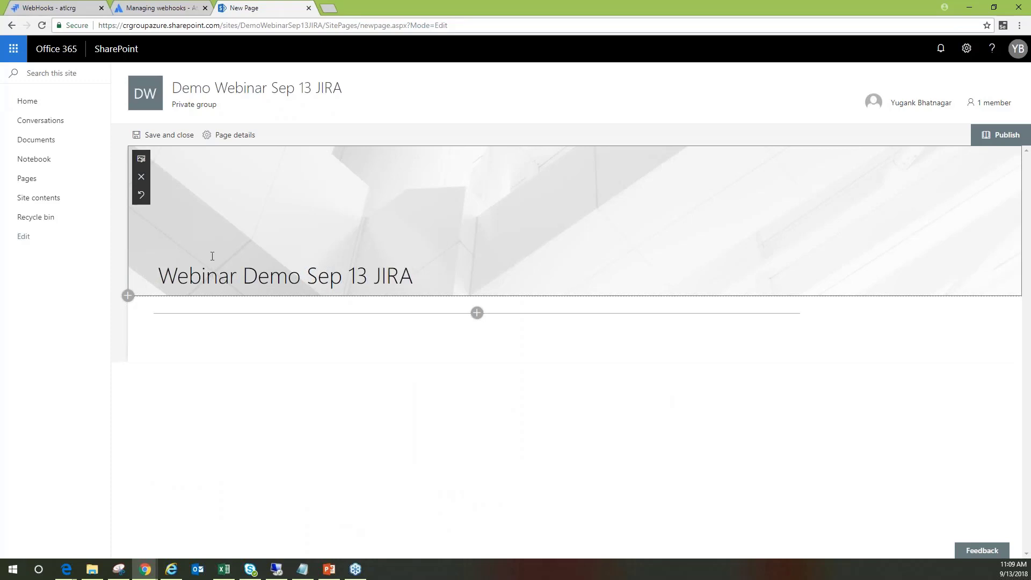
left_click(477, 314)
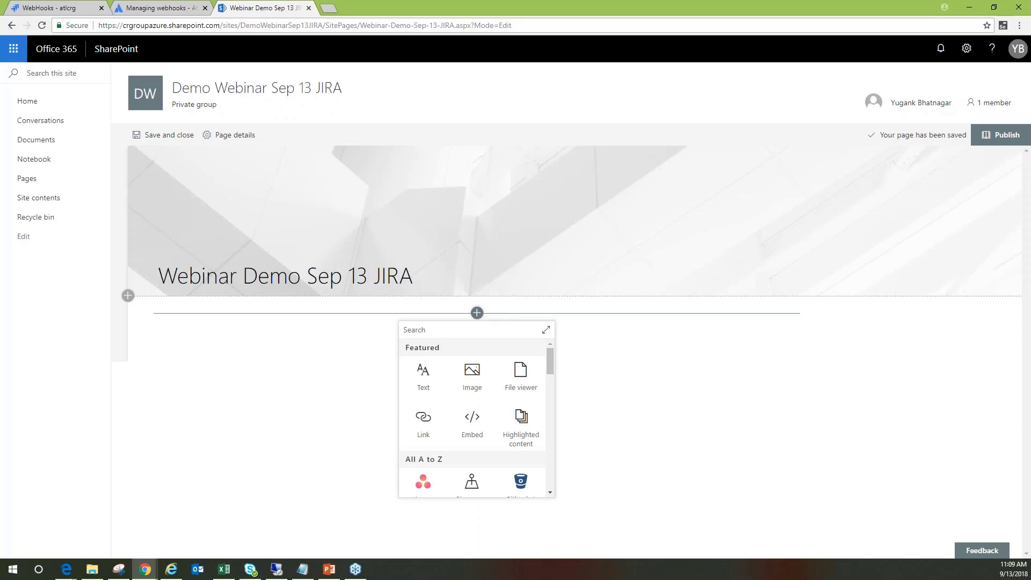
type("JI")
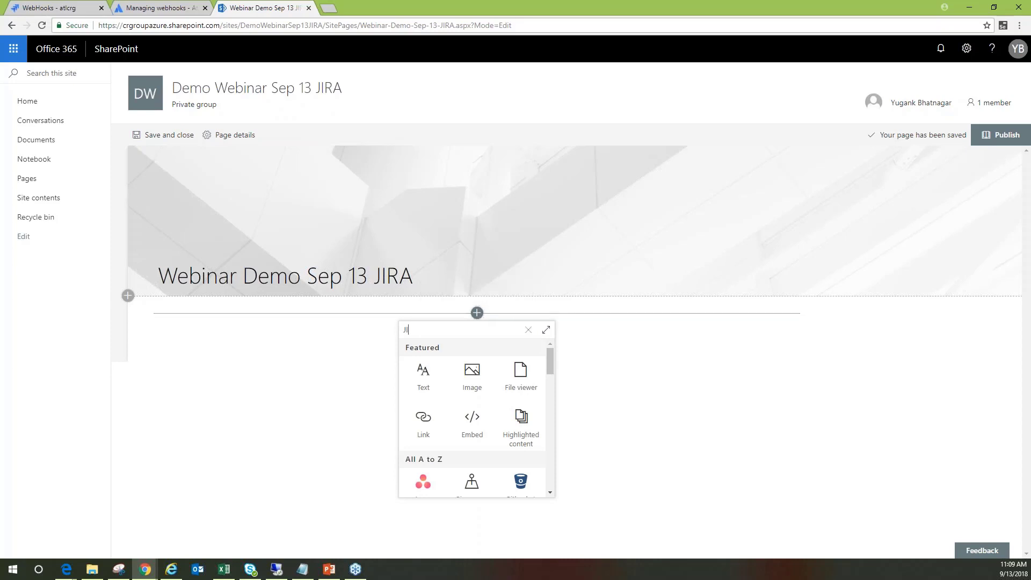
type("RA")
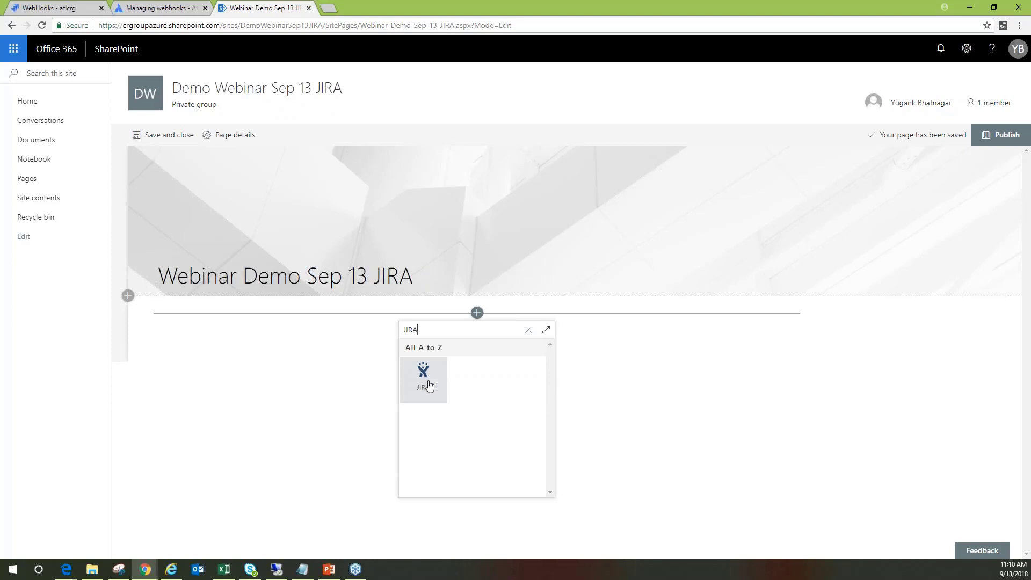
mouse_move(423, 376)
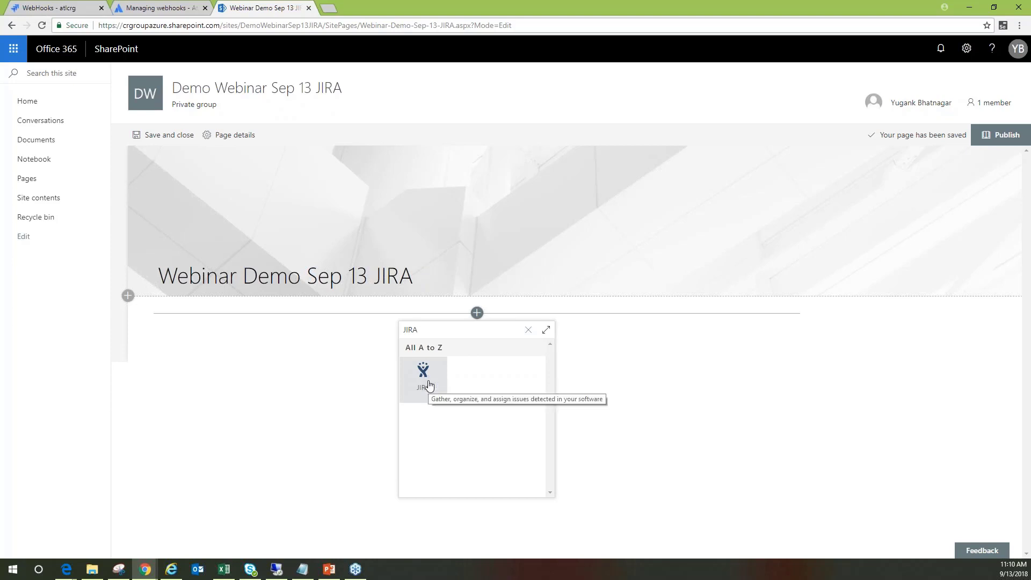
- Insert the JIRA web part and create the 'Demo Webinar Sep 13 JIRA' connection
left_click(428, 385)
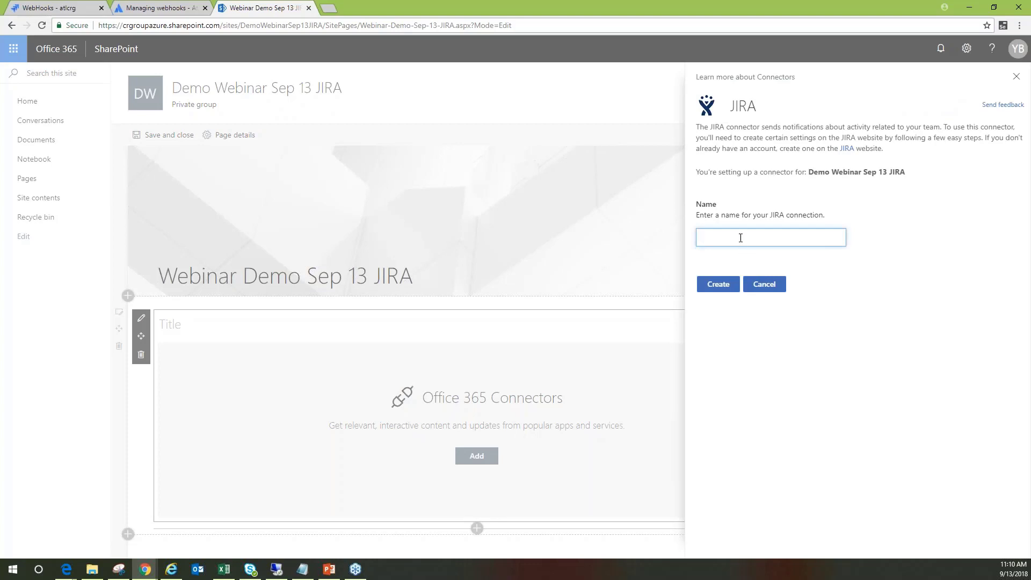
type("Demo Webinar Sep 13 JIRA")
left_click(721, 291)
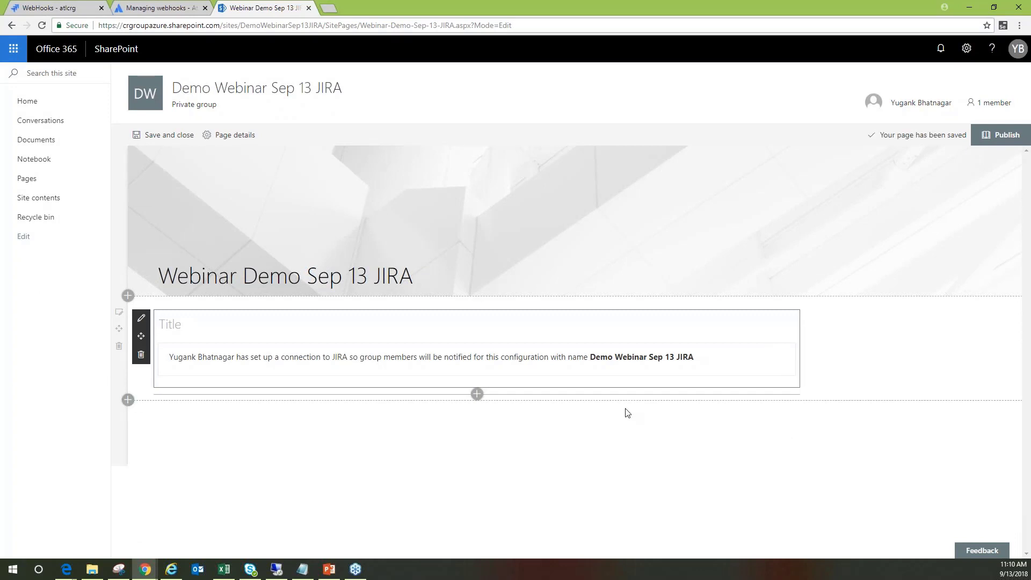
type("Demo Webinar Sep 13 JIRA")
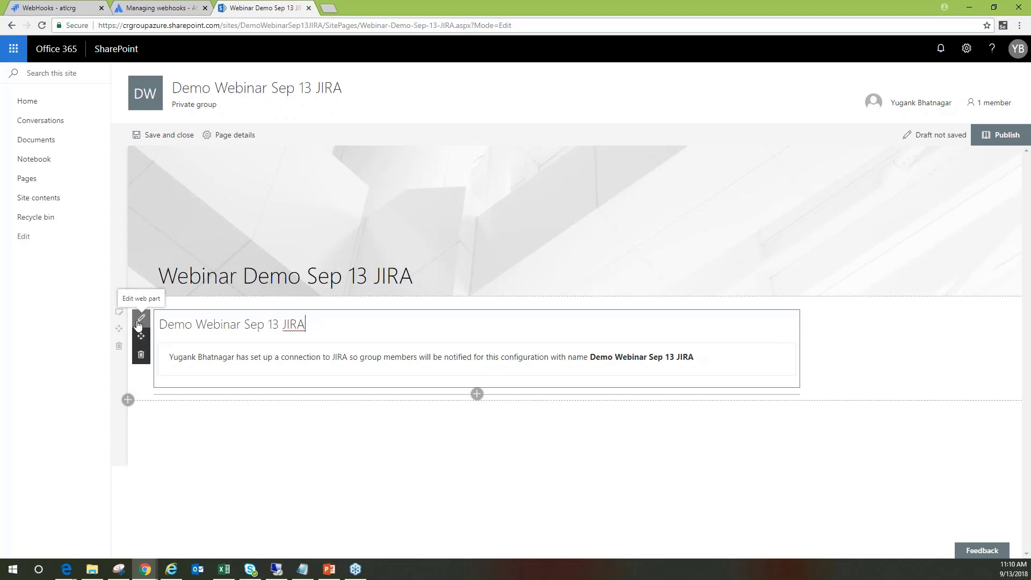
- Copy the JIRA connector's webhook URL to the clipboard from its configuration
left_click(141, 319)
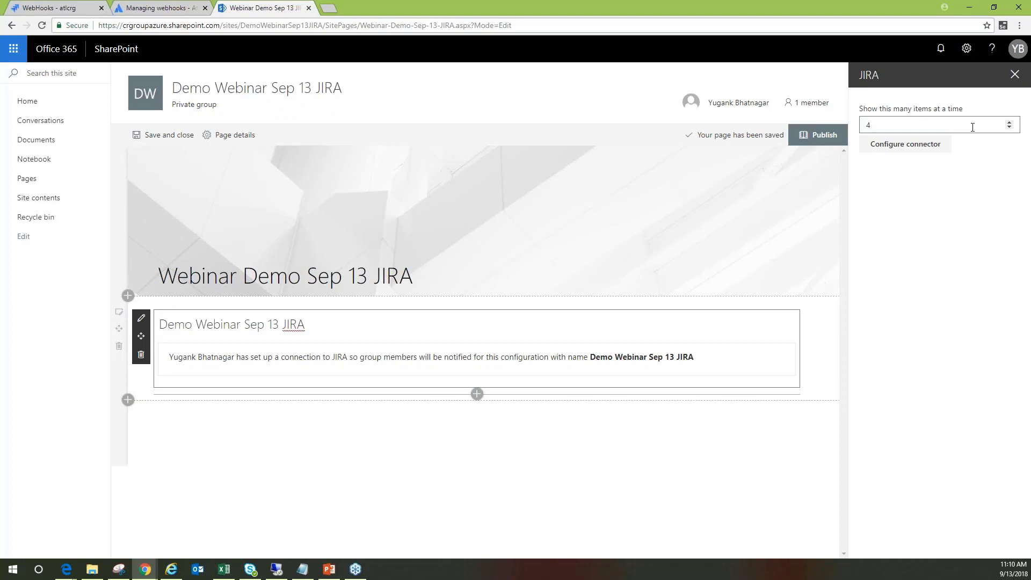
left_click(932, 143)
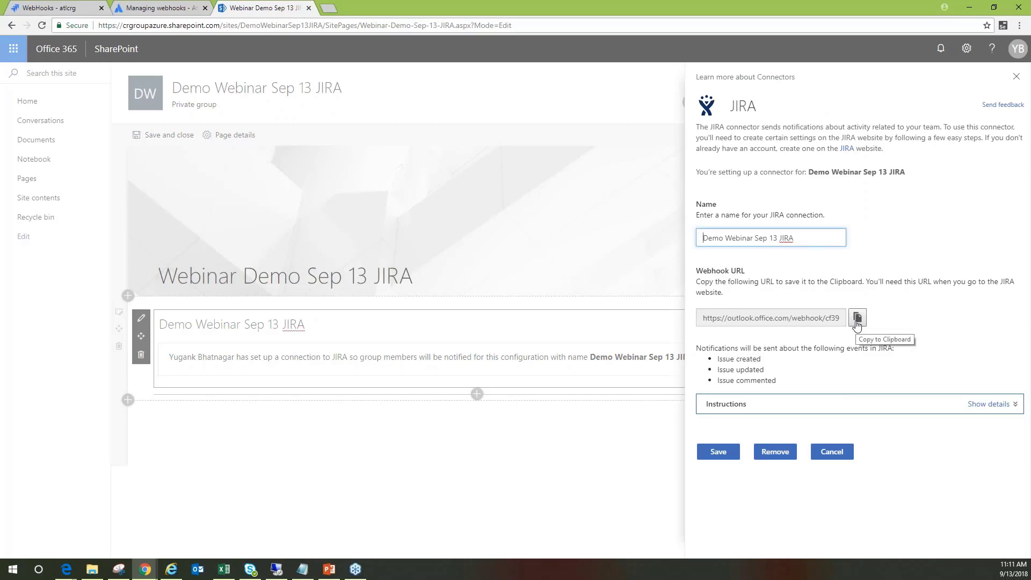
left_click(857, 320)
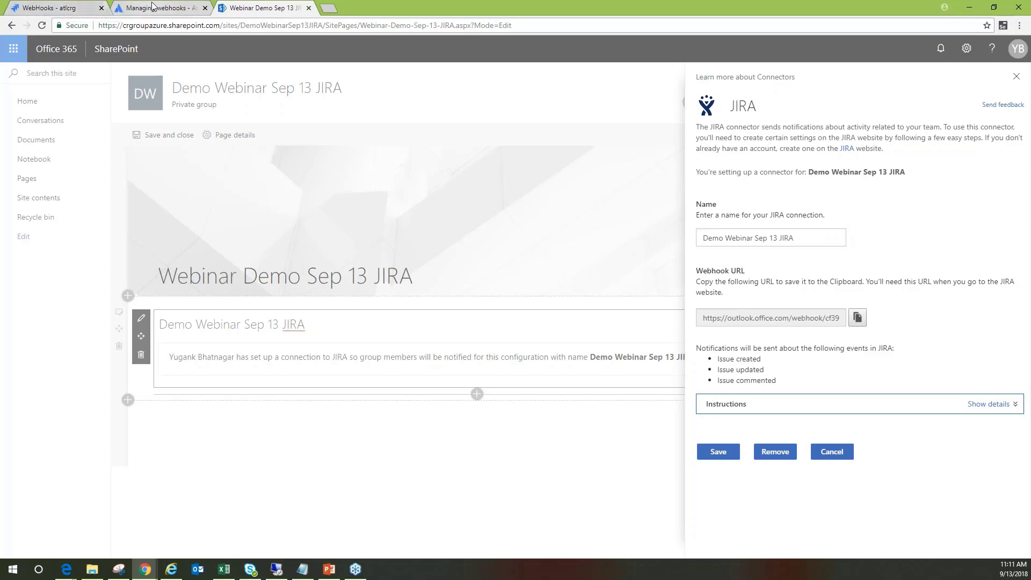
- Give the Jira webhook the SharePoint URL and the name and description 'Webhook ID 101'
left_click(60, 7)
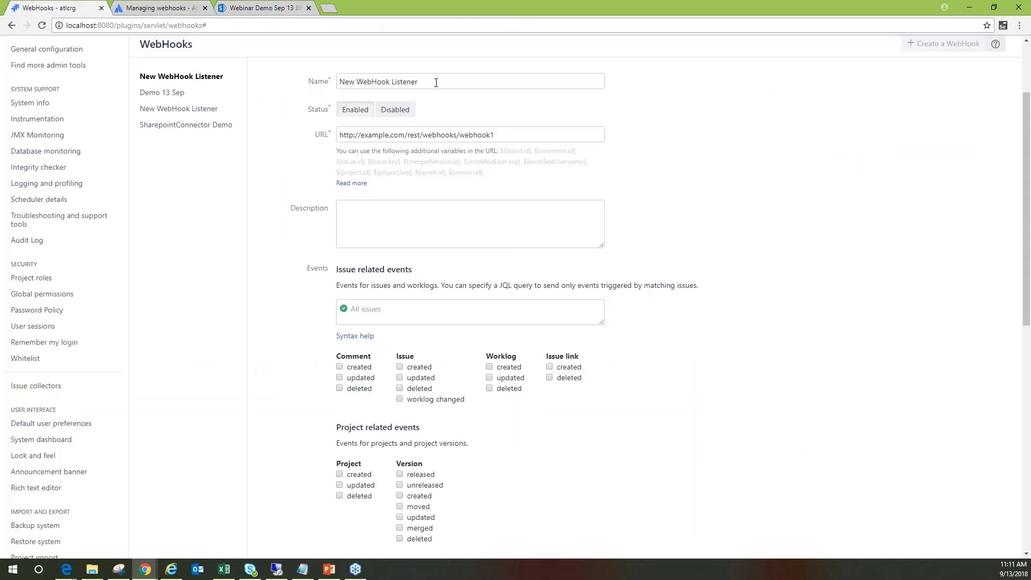
left_click_drag(437, 82, 338, 82)
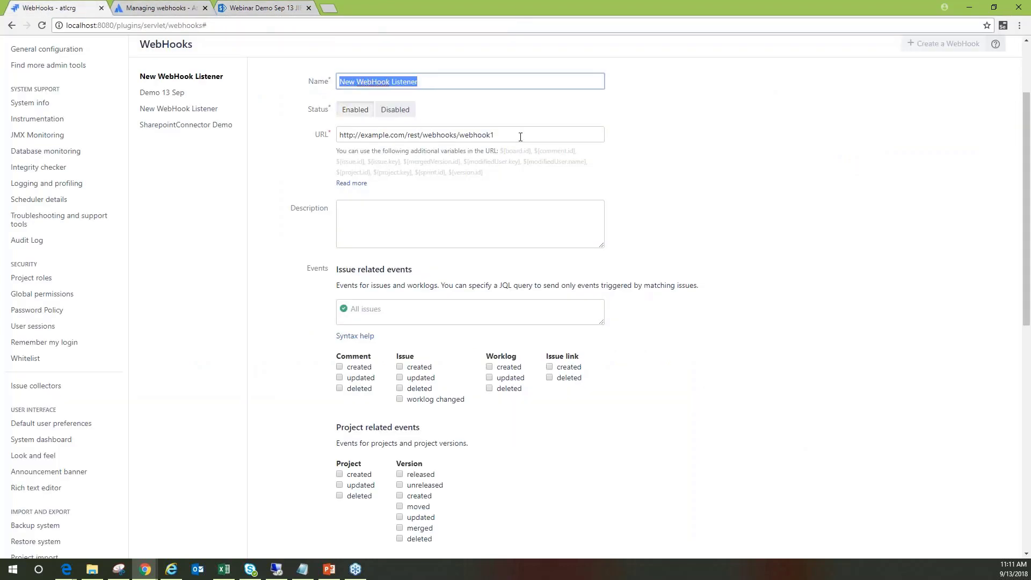
left_click_drag(521, 136, 339, 136)
key("ctrl+v")
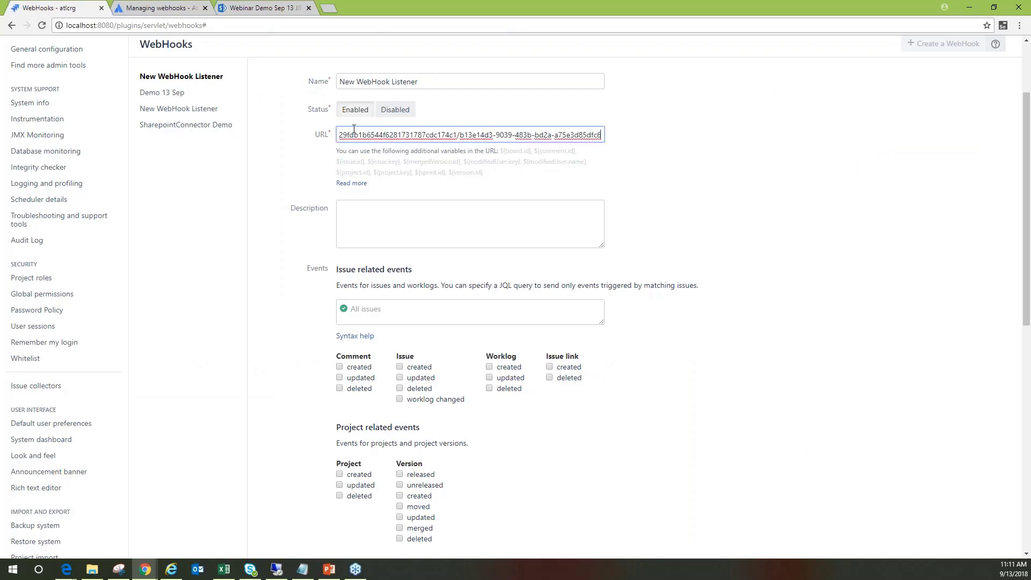
left_click_drag(503, 79, 318, 97)
type("W")
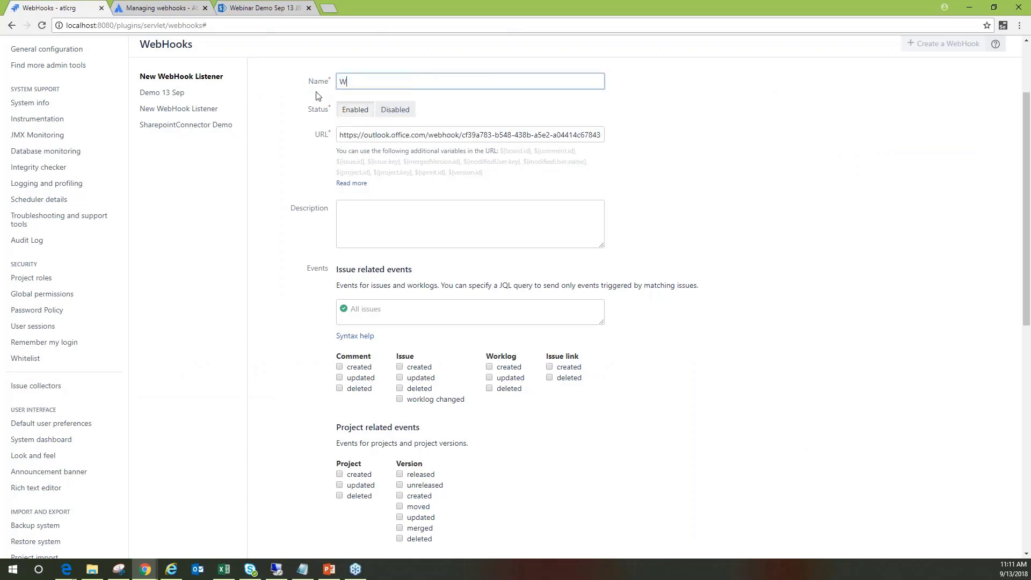
type("ebhook ")
type("ID 101")
left_click(357, 233)
key("ctrl+v")
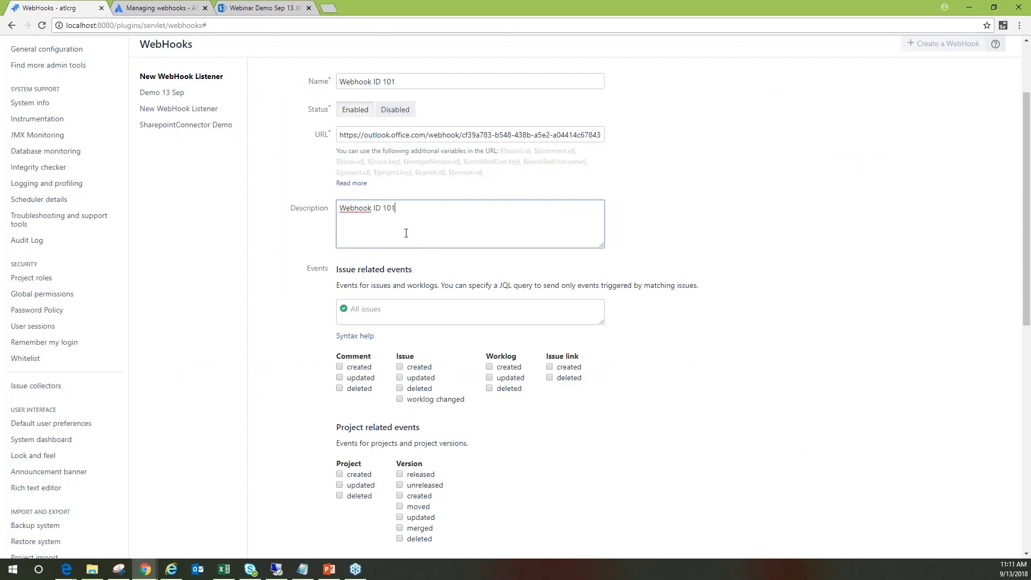
left_click(414, 308)
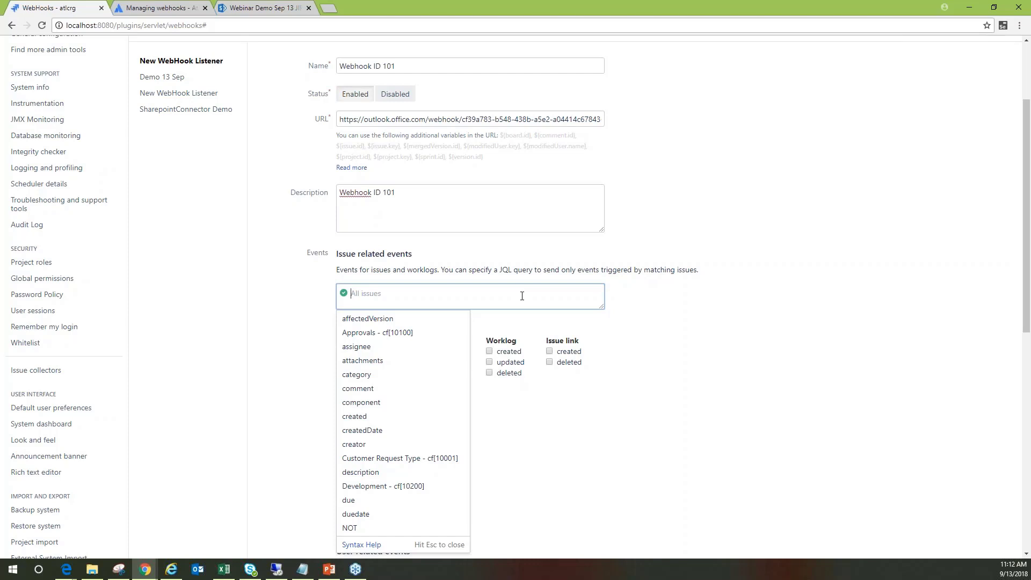
- Filter the webhook's issues with the JQL query project = TEST
left_click(288, 300)
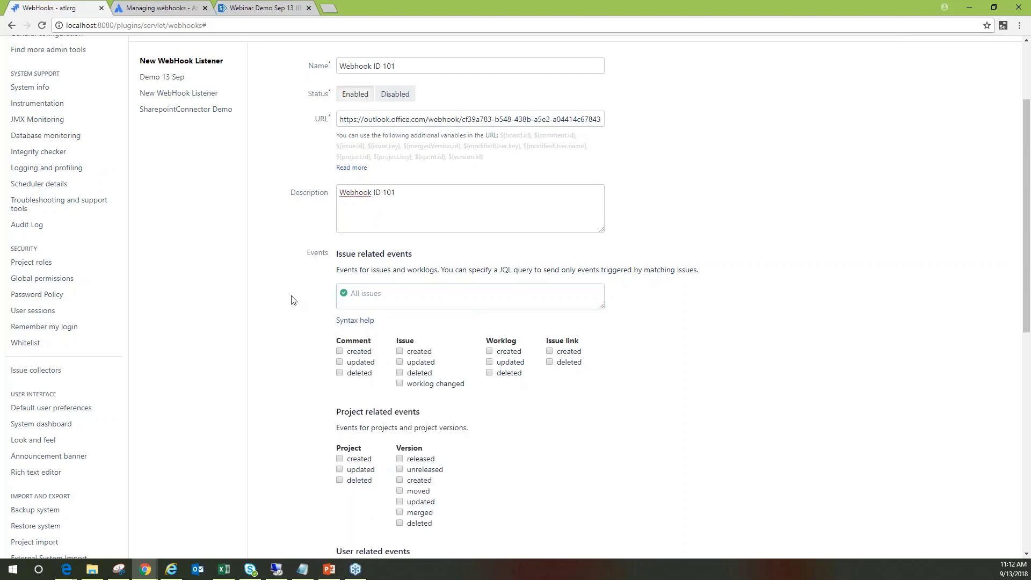
left_click(440, 291)
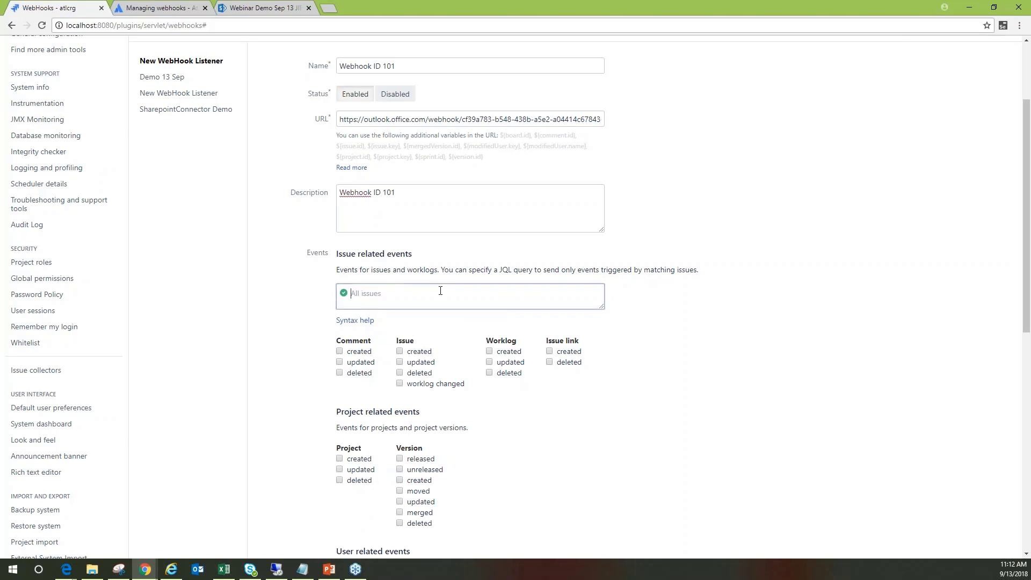
type("project")
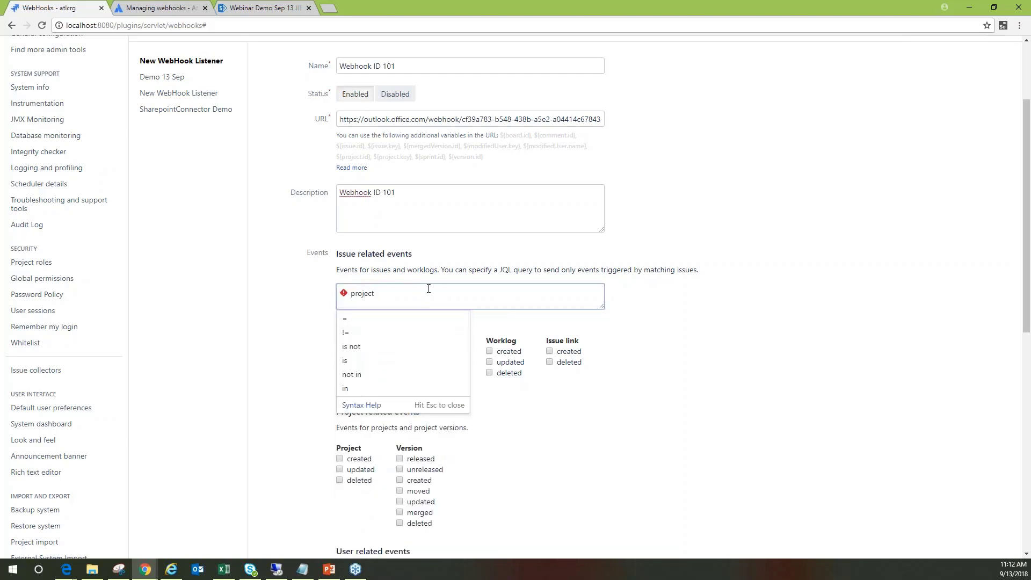
type(" =")
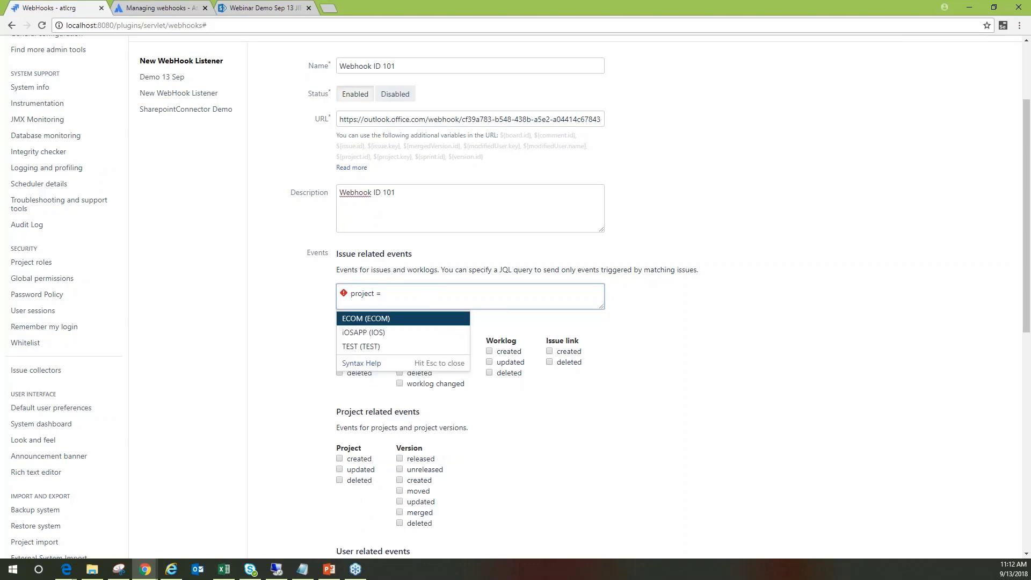
type(" TEST")
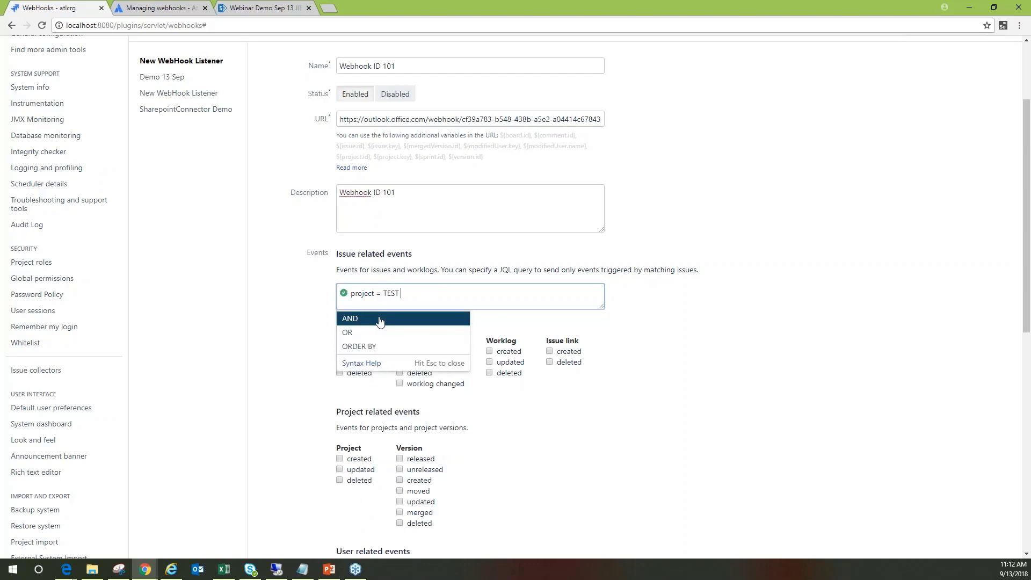
left_click(304, 317)
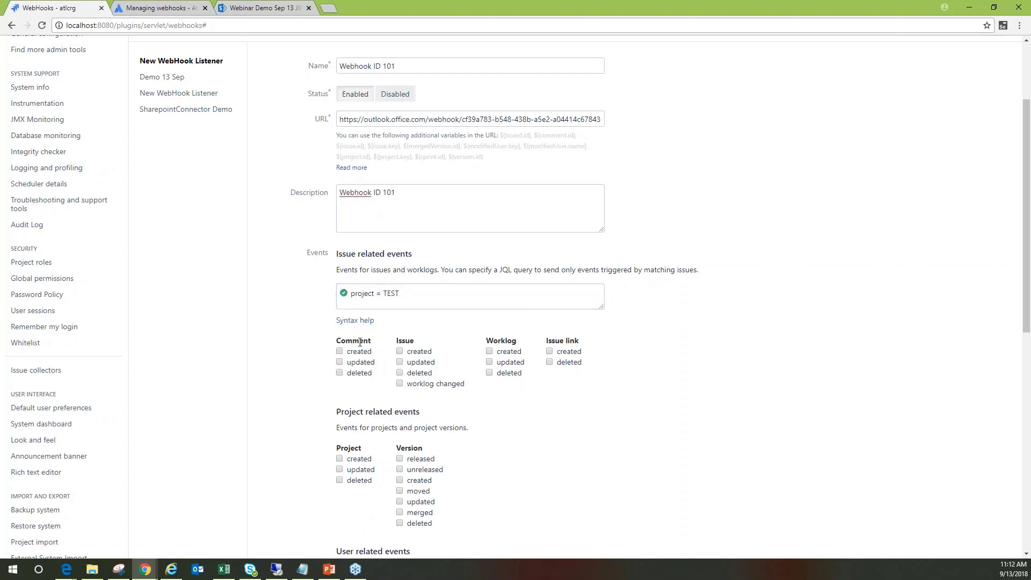
- Subscribe the webhook to issue created/updated/deleted, project events, and version released/unreleased
left_click(401, 352)
left_click(401, 374)
scroll(401, 374, "down", 2)
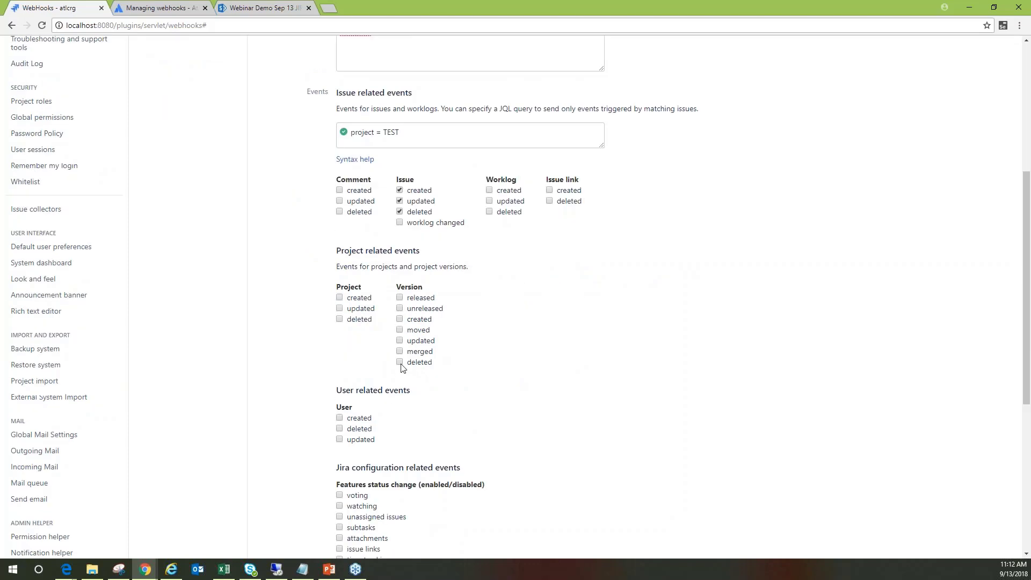
left_click(339, 299)
left_click(339, 319)
left_click(400, 298)
left_click(400, 308)
scroll(441, 381, "down", 1)
scroll(441, 381, "down", 1)
scroll(441, 381, "down", 1)
scroll(440, 381, "down", 1)
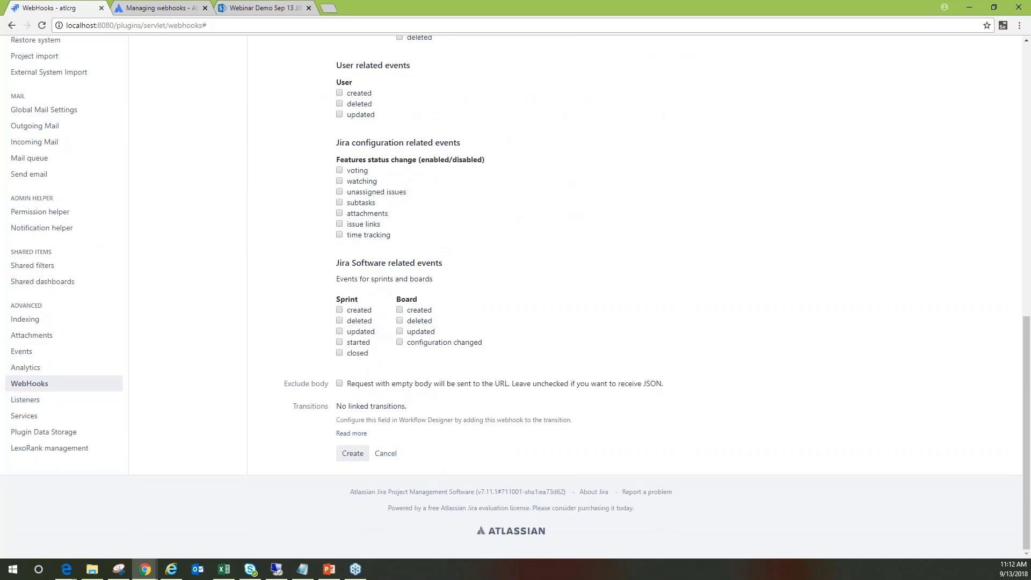
scroll(602, 376, "up", 4)
scroll(603, 376, "up", 4)
scroll(603, 376, "up", 2)
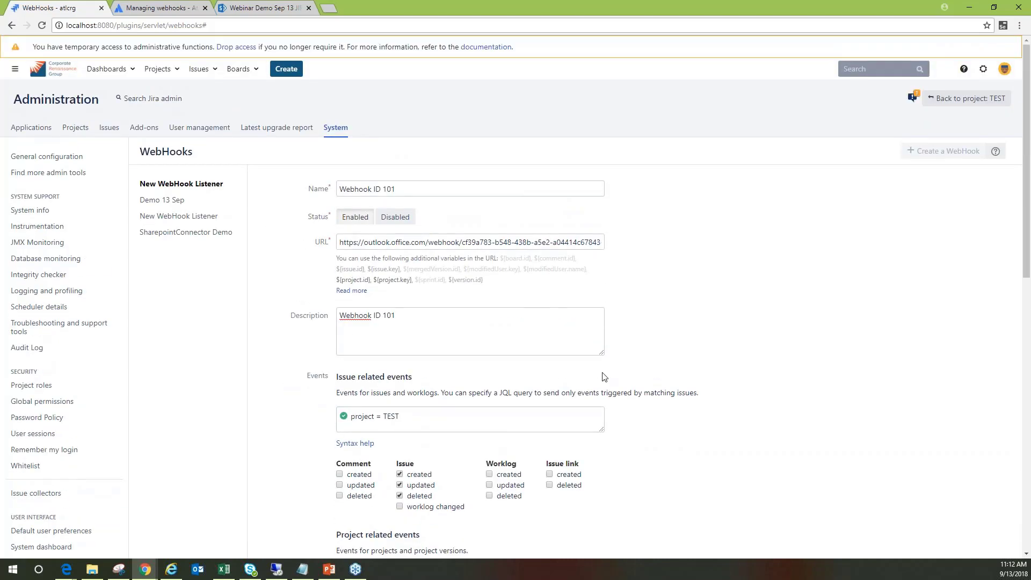
scroll(602, 376, "down", 3)
scroll(460, 467, "down", 3)
scroll(369, 453, "down", 2)
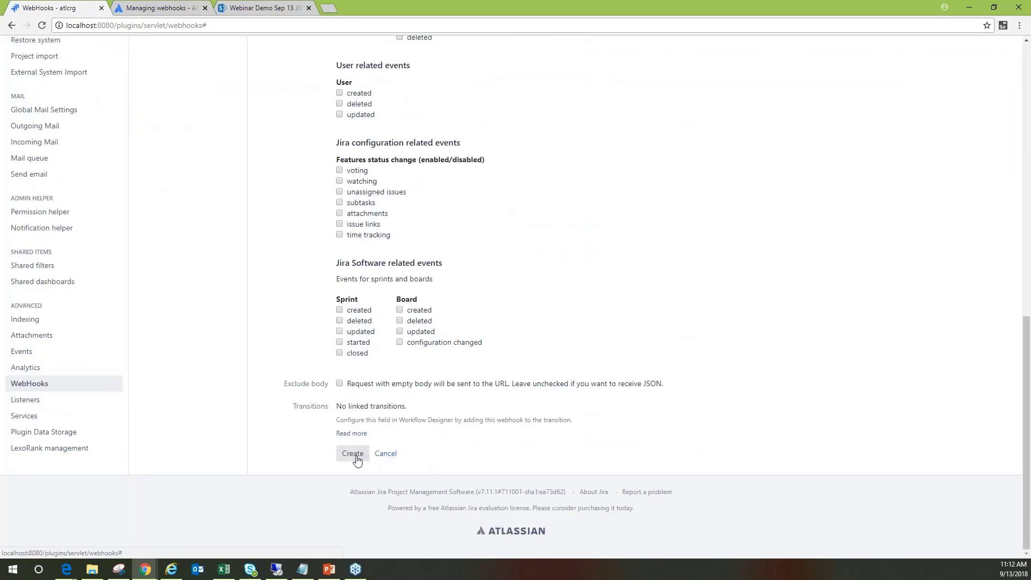
- Create Webhook ID 101 with the selected events so it is enabled
left_click(353, 453)
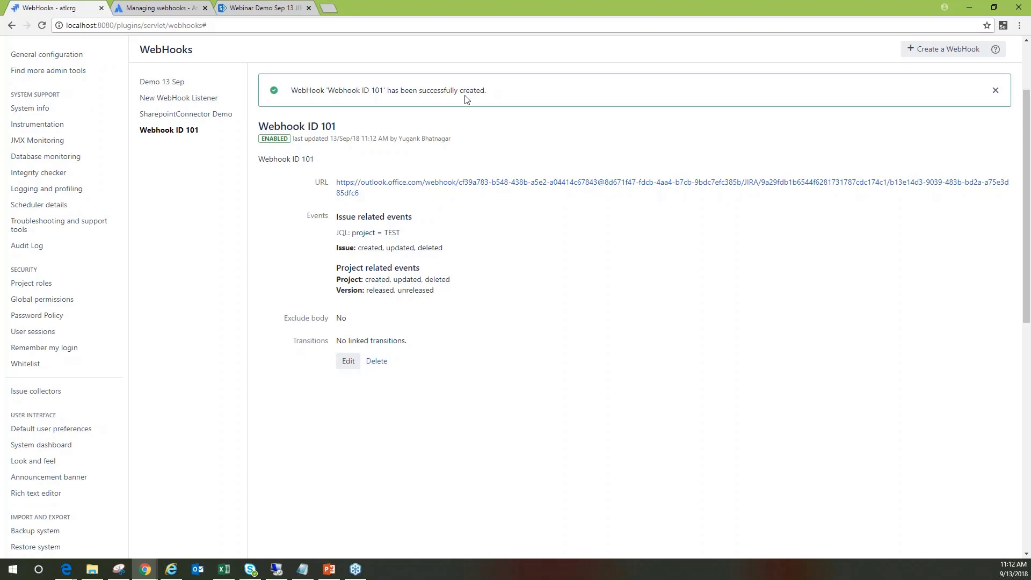
scroll(321, 195, "up", 2)
- Save the JIRA connector configuration on the SharePoint page, then go back to Jira webhooks
left_click(266, 8)
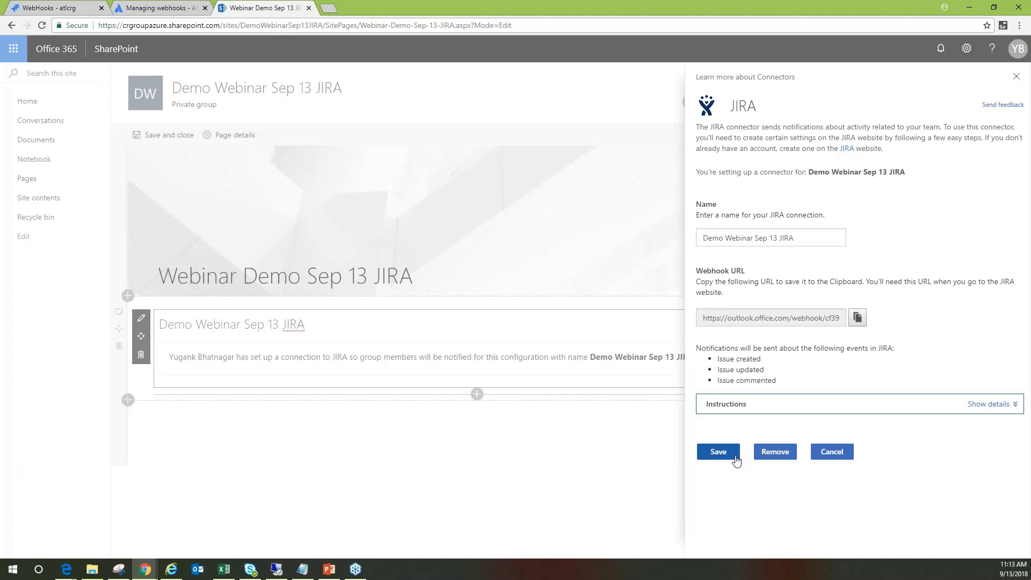
left_click(718, 453)
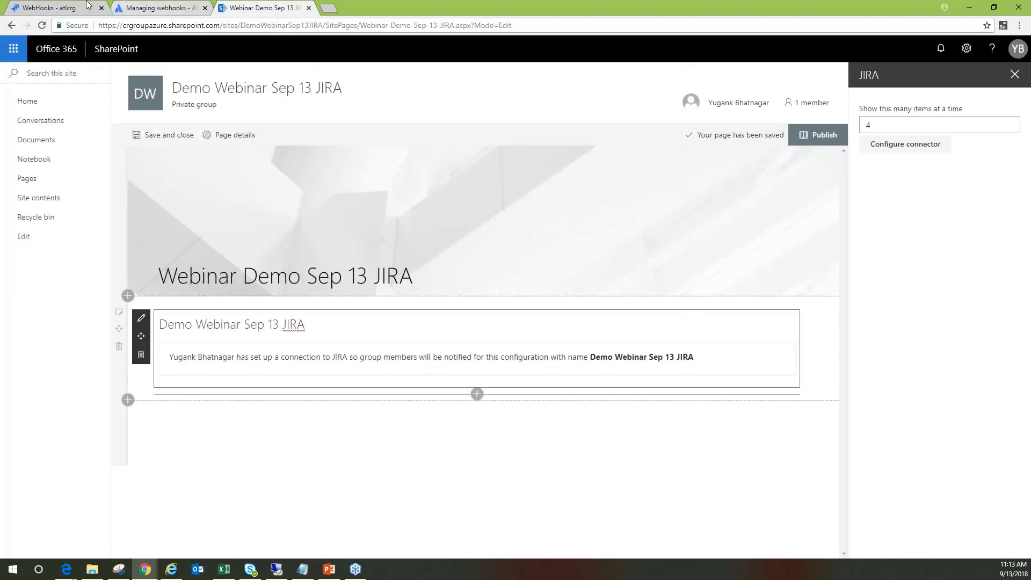
left_click(57, 8)
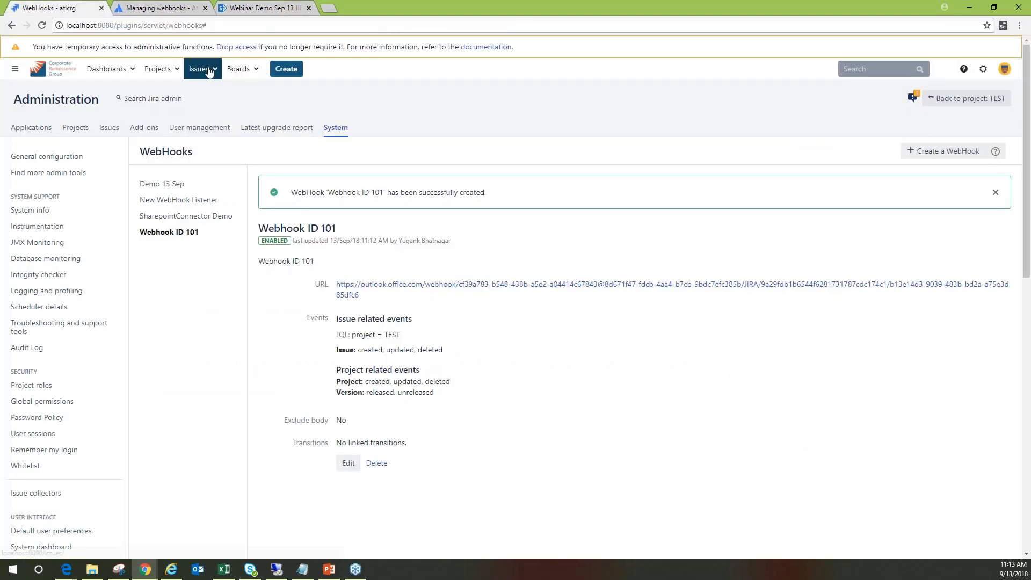
- Create issues 'TEst 201' (TEST-29) and 'Test 202' (TEST-30) in project TEST
left_click(165, 70)
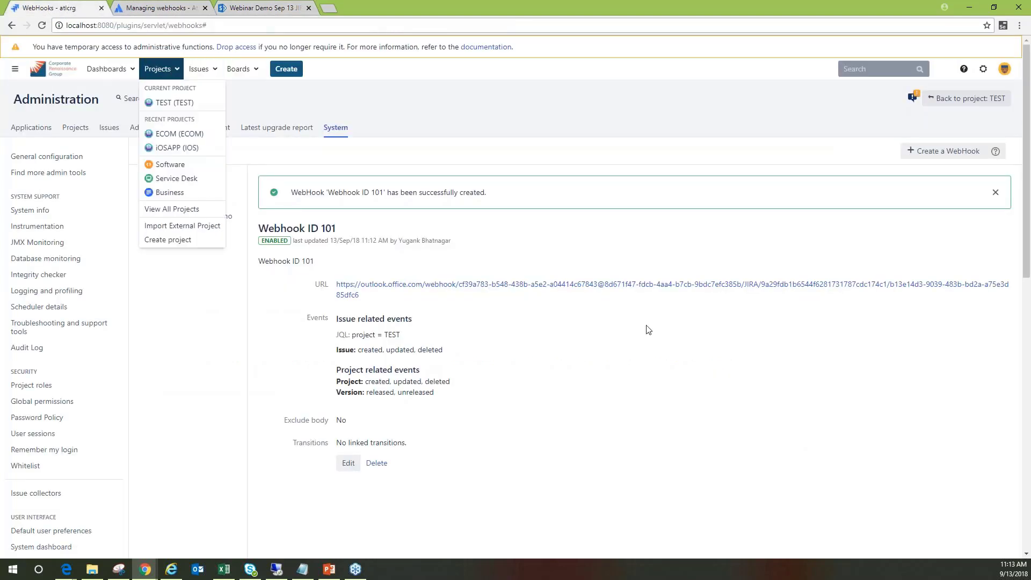
left_click(176, 103)
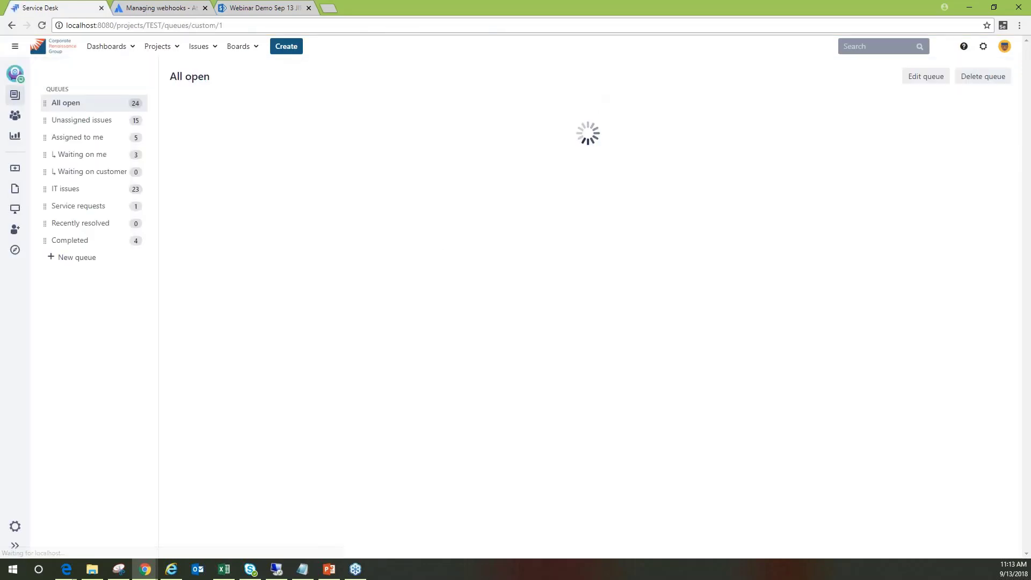
key("c")
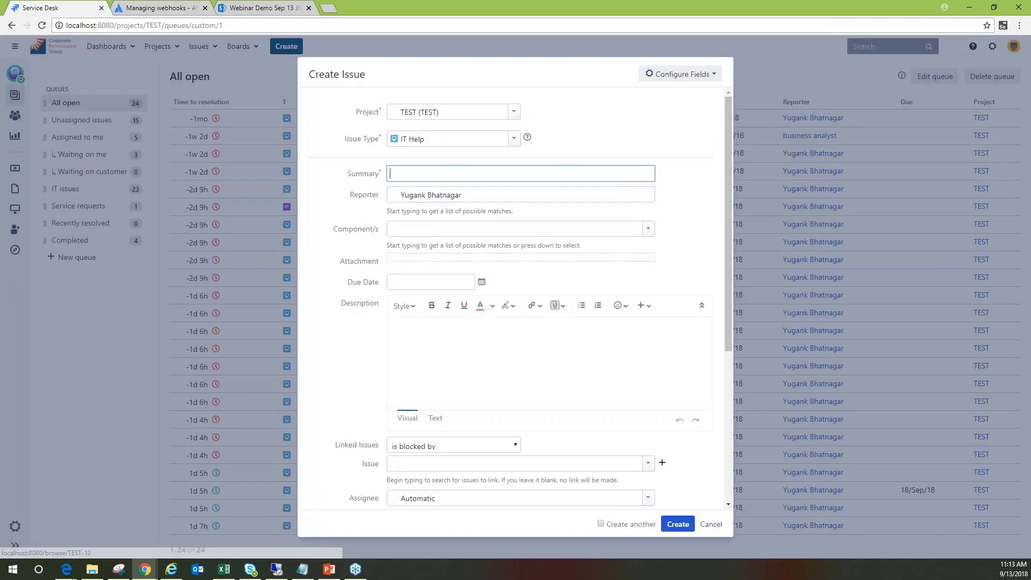
type("TEst")
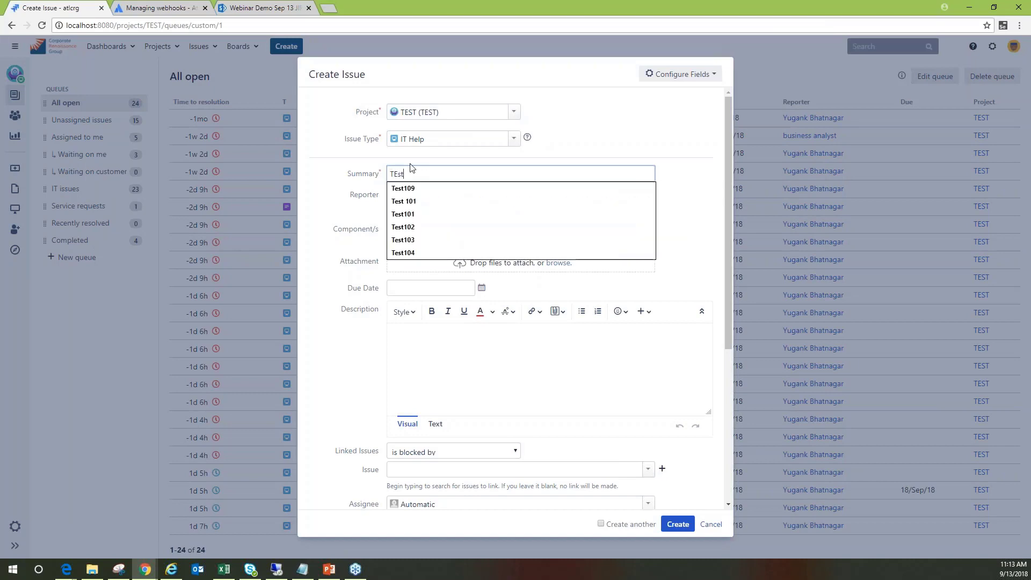
type(" 201")
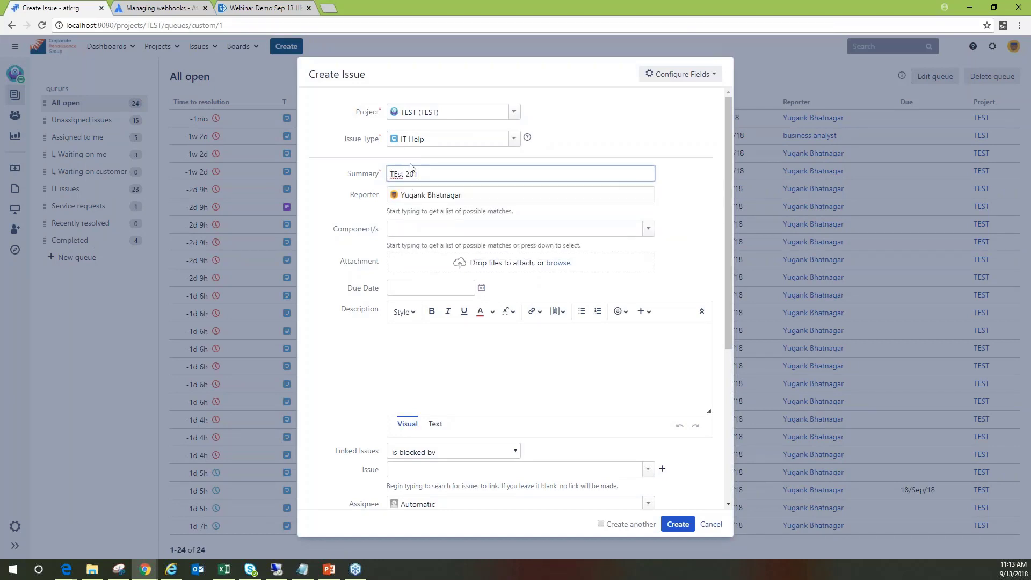
left_click(680, 524)
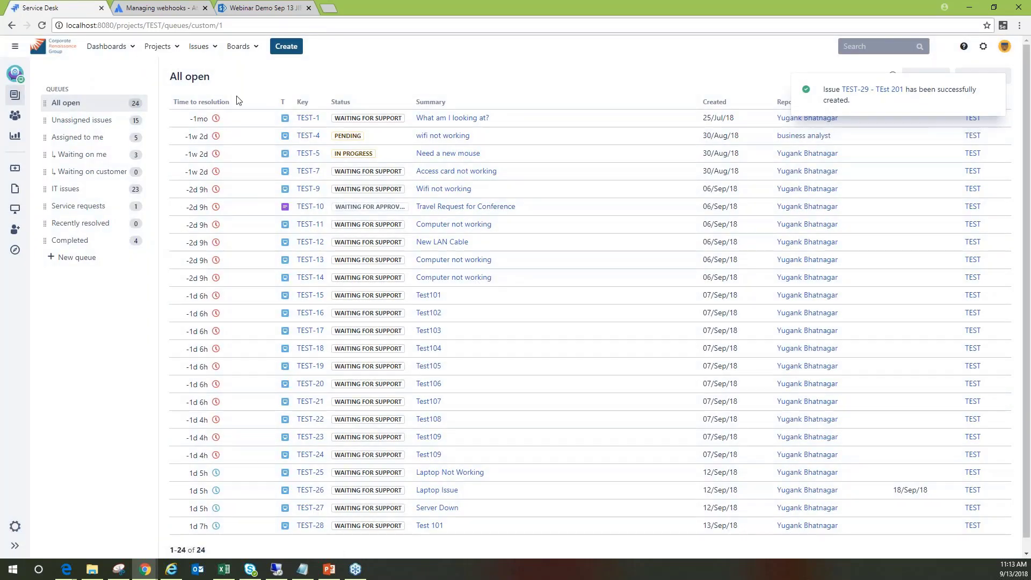
type("c")
type("Test")
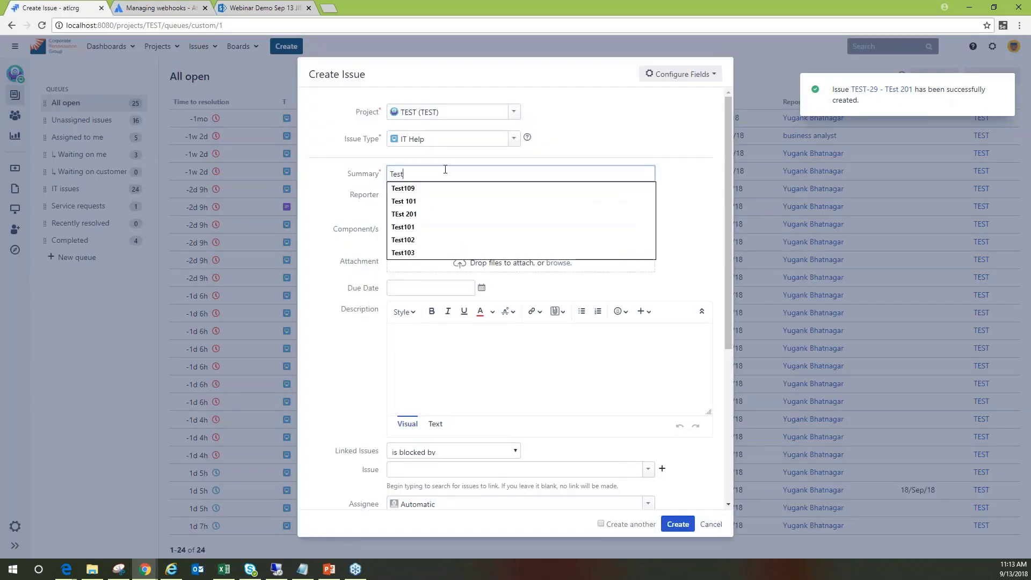
type(" 202")
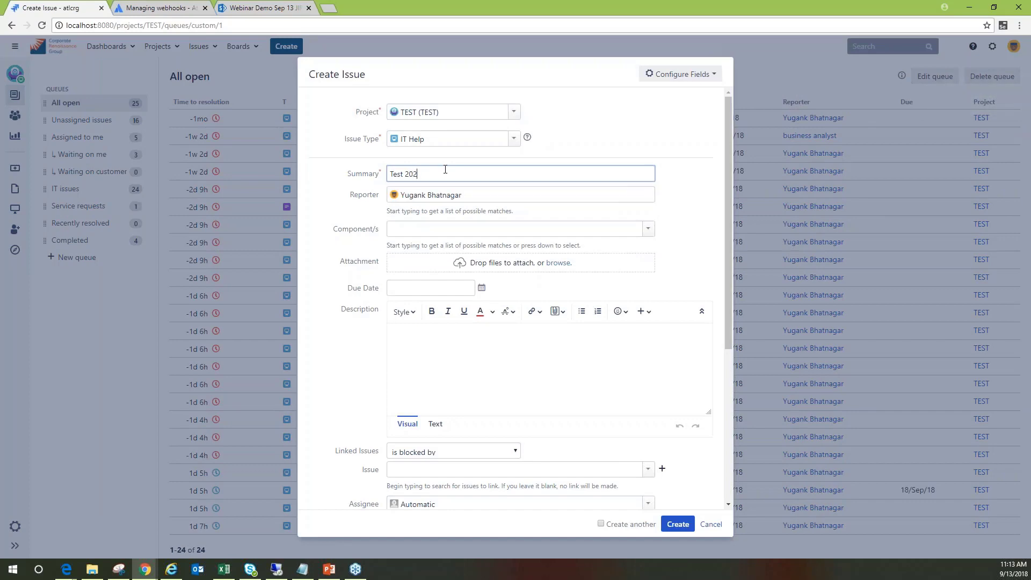
left_click(438, 352)
left_click(678, 525)
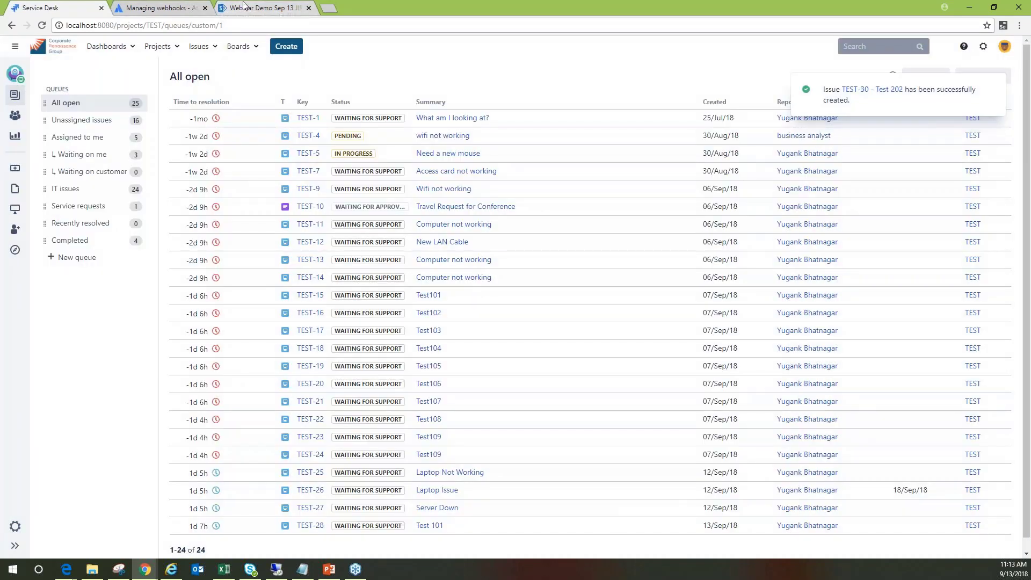
- Reload the Webinar Demo SharePoint page to show the new Test 202 and TEst 201 cards
left_click(265, 8)
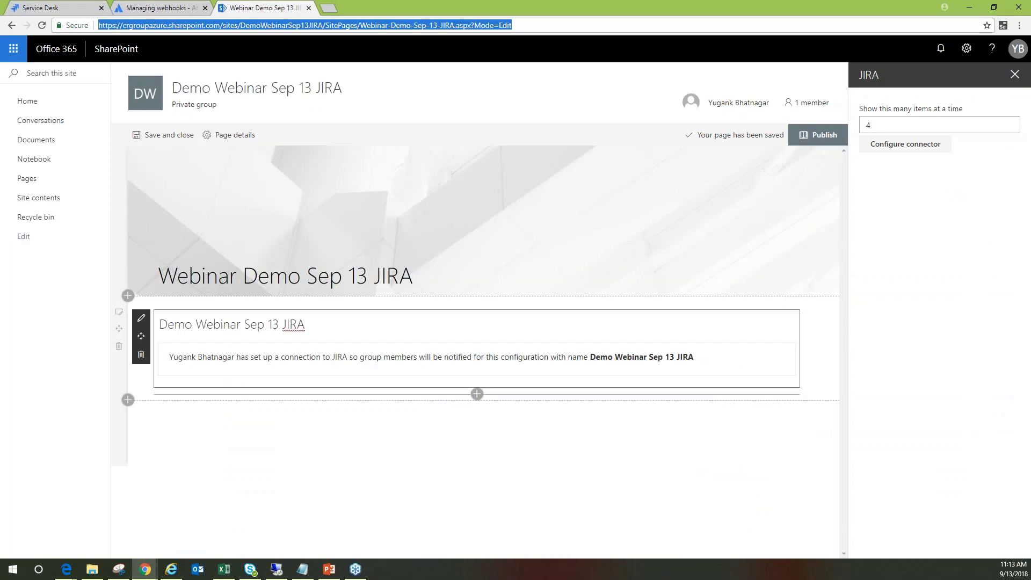
key("Return")
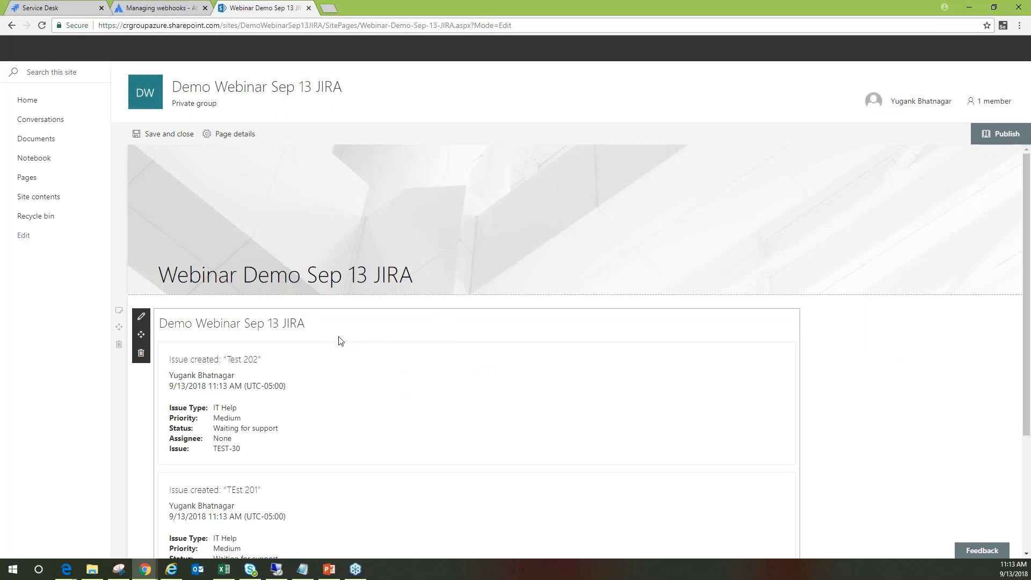
scroll(339, 341, "down", 1)
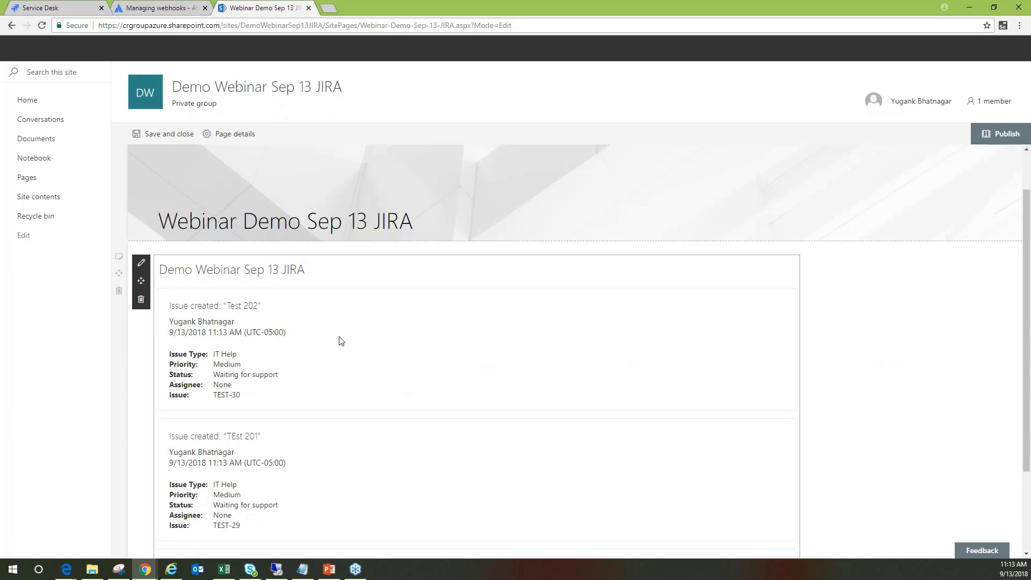
scroll(339, 341, "down", 2)
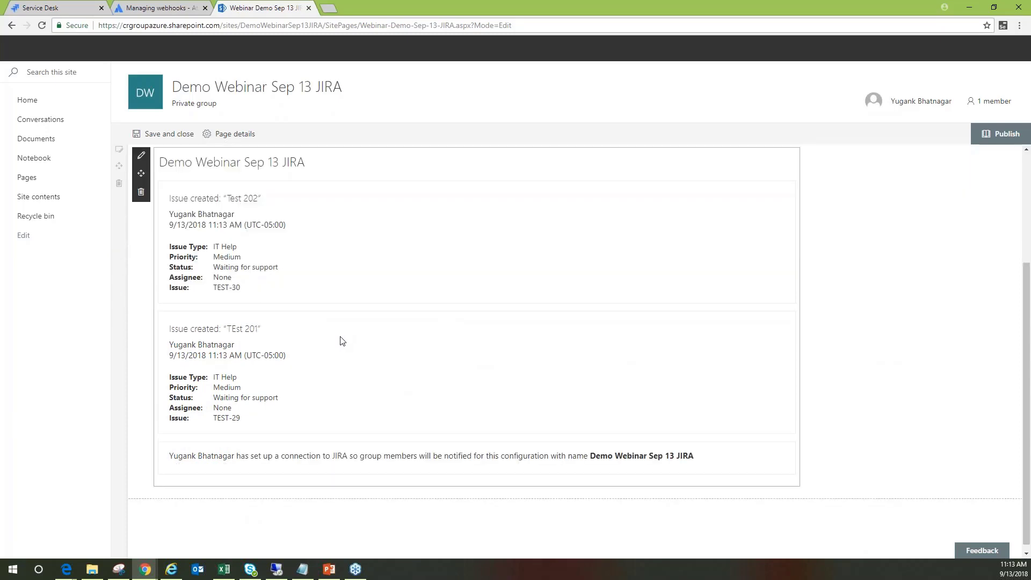